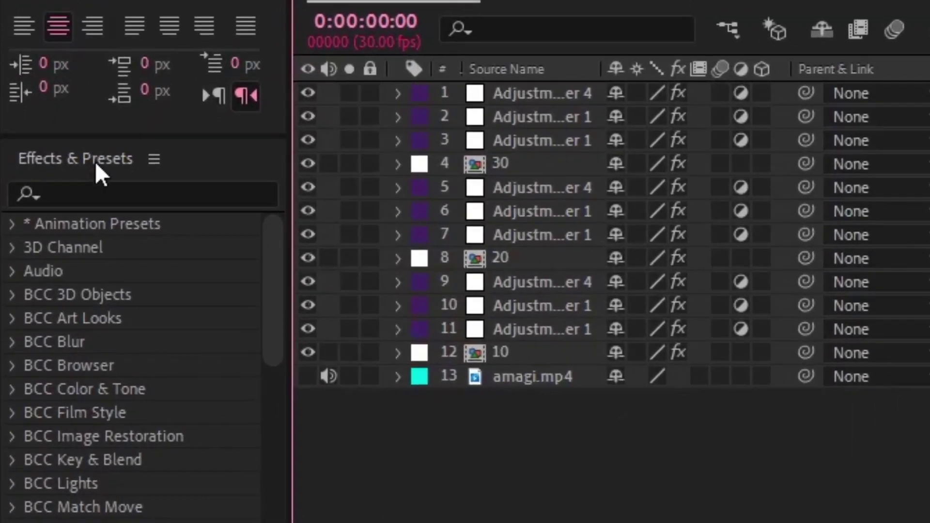
# Search the Effects & Presets library for s_shake to find Sapphire's S_Shake.
pyautogui.click(40, 333)
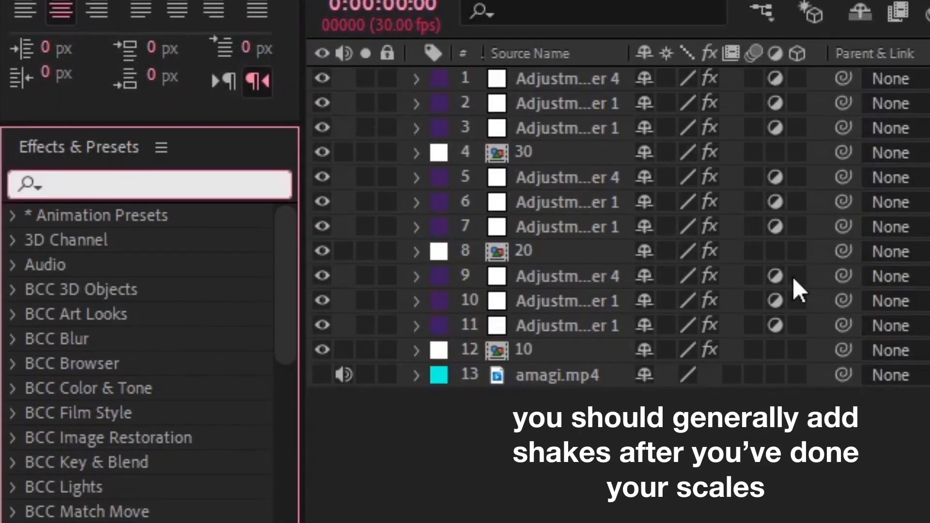
pyautogui.write('s_shake')
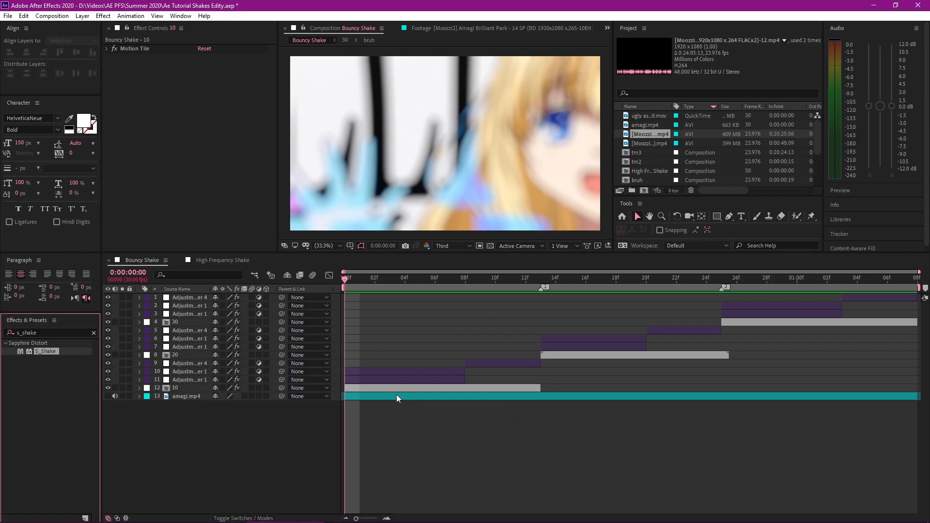
# Apply S_Shake to layer 10 and set its Frequency to 4.
pyautogui.moveTo(396, 394); pyautogui.dragTo(396, 395)
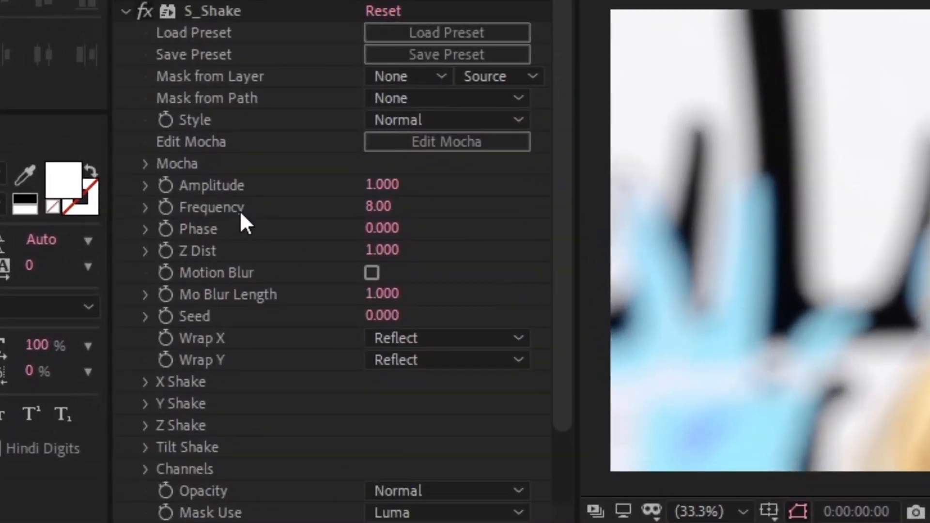
pyautogui.scroll(-2, 218, 364)
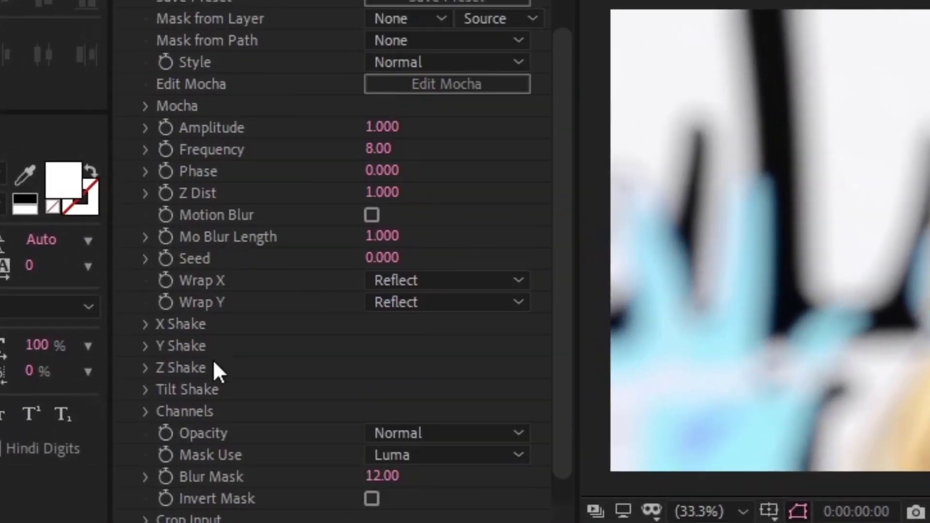
pyautogui.click(145, 324)
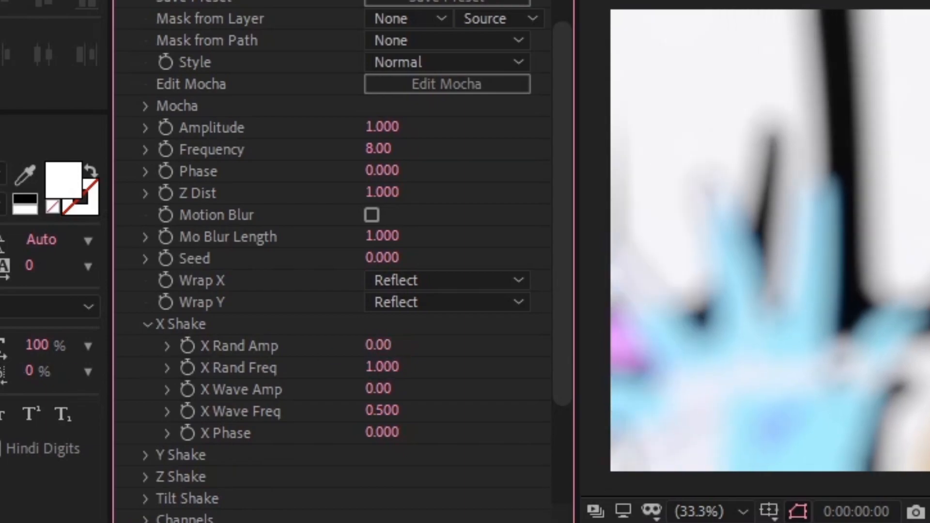
pyautogui.click(147, 324)
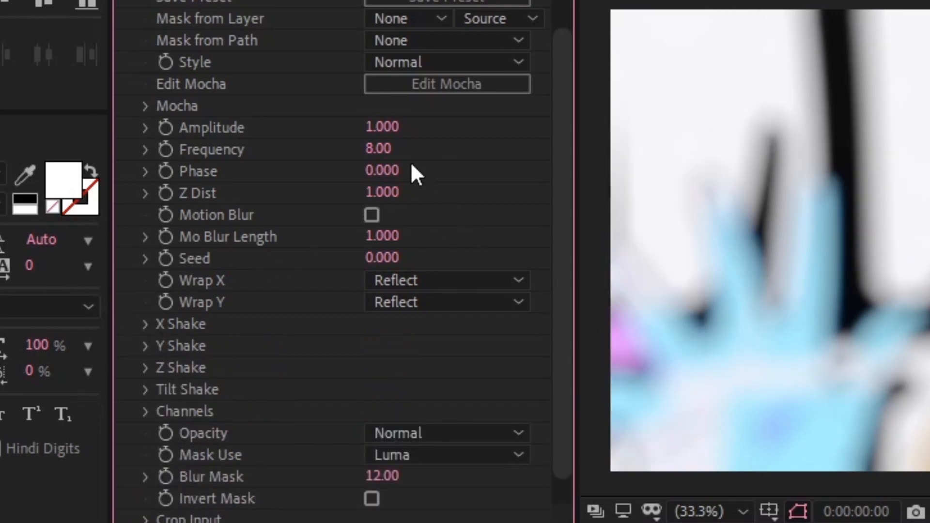
pyautogui.moveTo(394, 155); pyautogui.dragTo(391, 155)
pyautogui.click(382, 149)
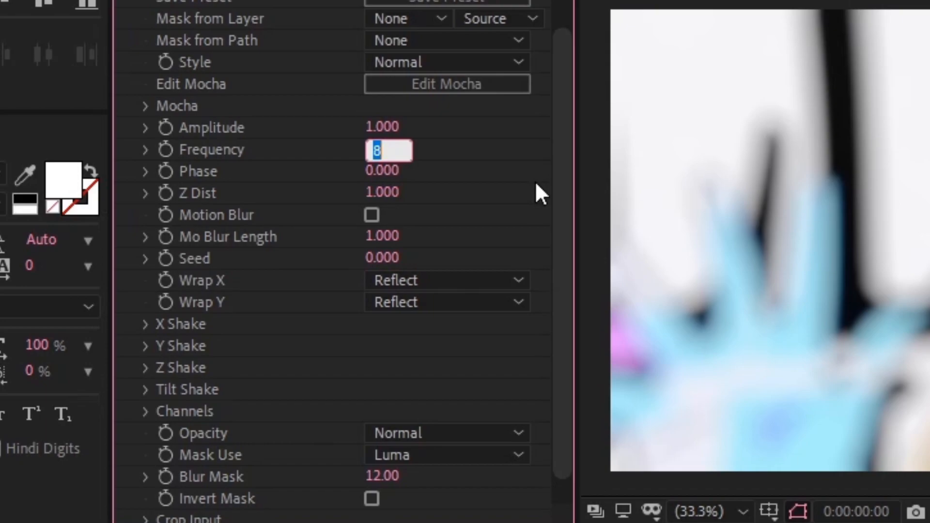
pyautogui.write('4')
pyautogui.press('Return')
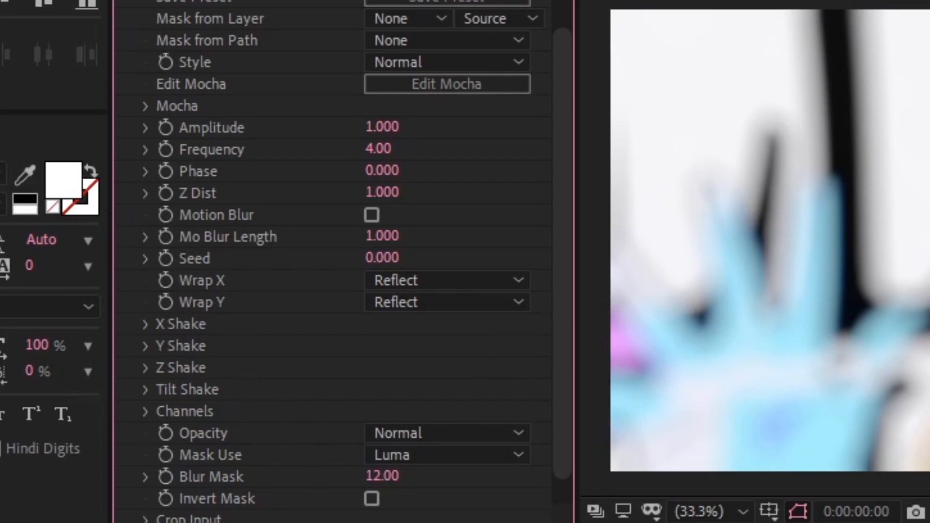
pyautogui.scroll(-1, 226, 411)
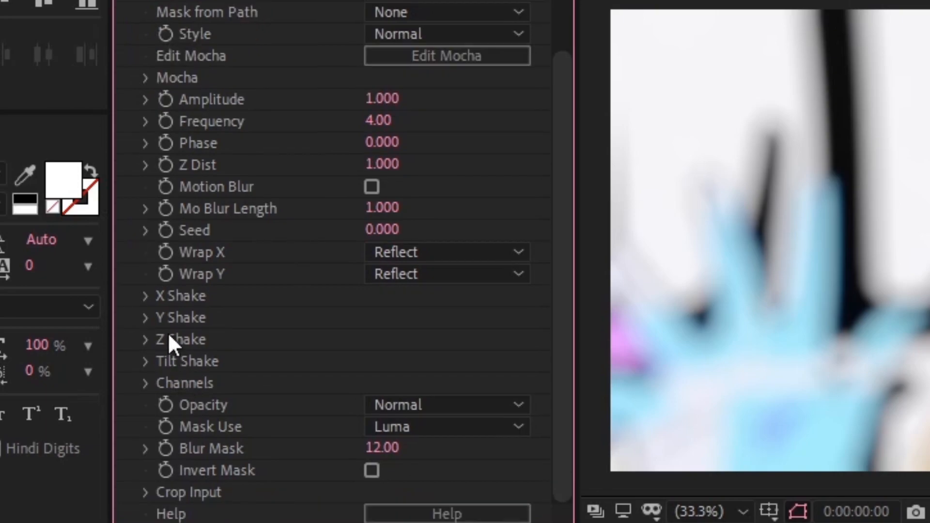
# Set Y Rand Amp to 100 and Tilt Rand Amp to 5 on the S_Shake effect.
pyautogui.click(145, 318)
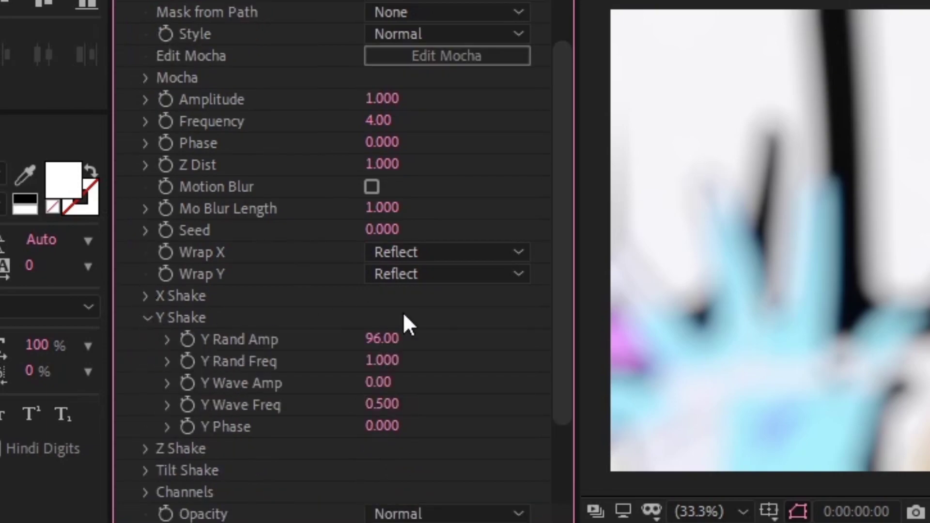
pyautogui.click(386, 339)
pyautogui.write('100')
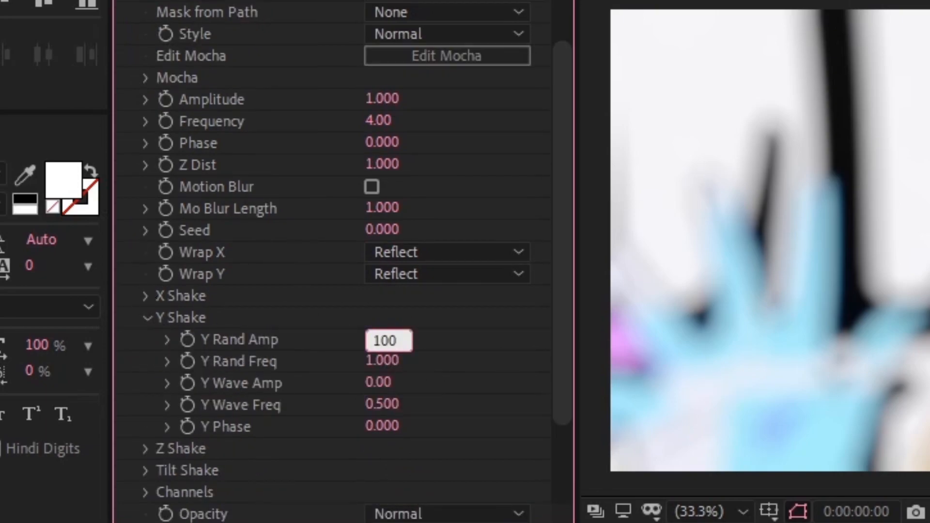
pyautogui.press('Return')
pyautogui.click(147, 318)
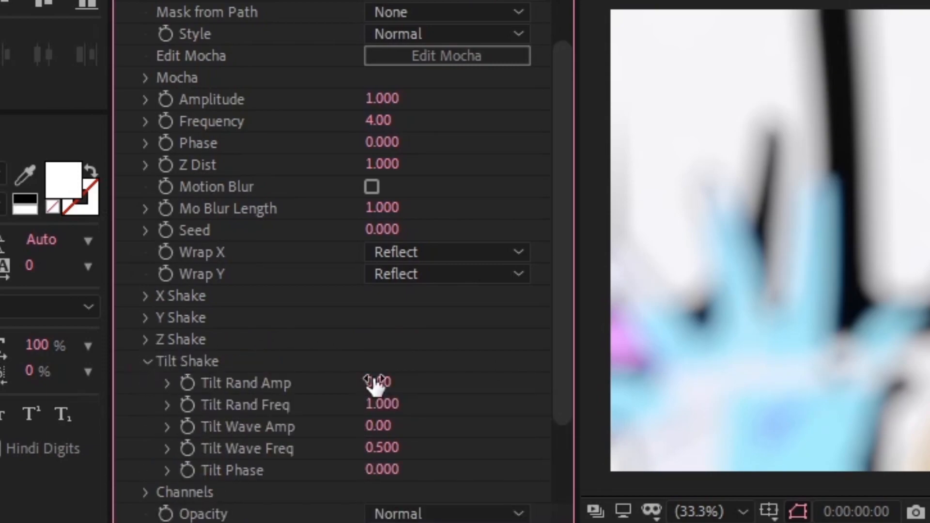
pyautogui.click(378, 383)
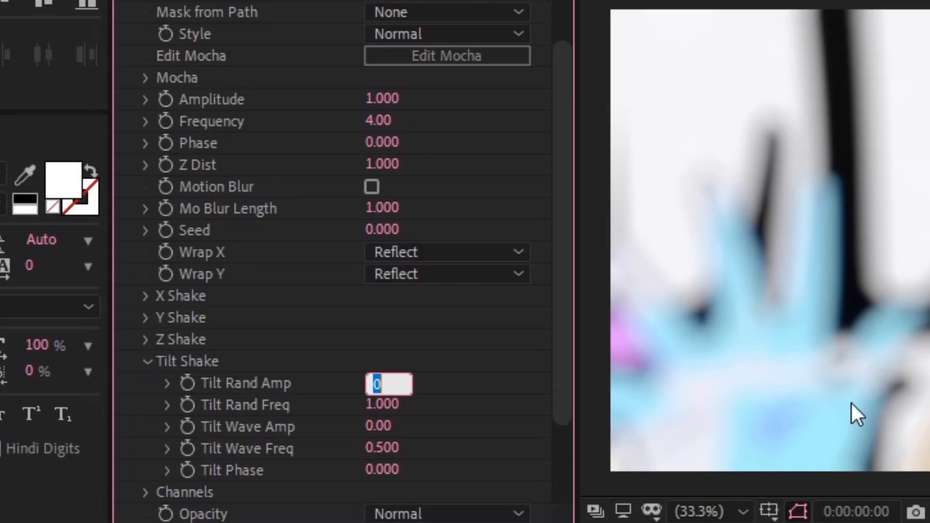
pyautogui.write('5')
pyautogui.press('Return')
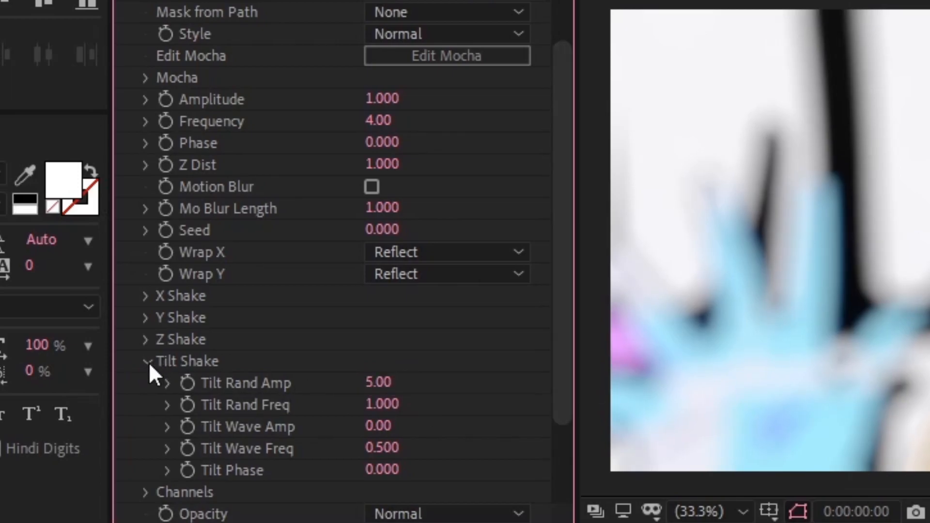
pyautogui.click(148, 362)
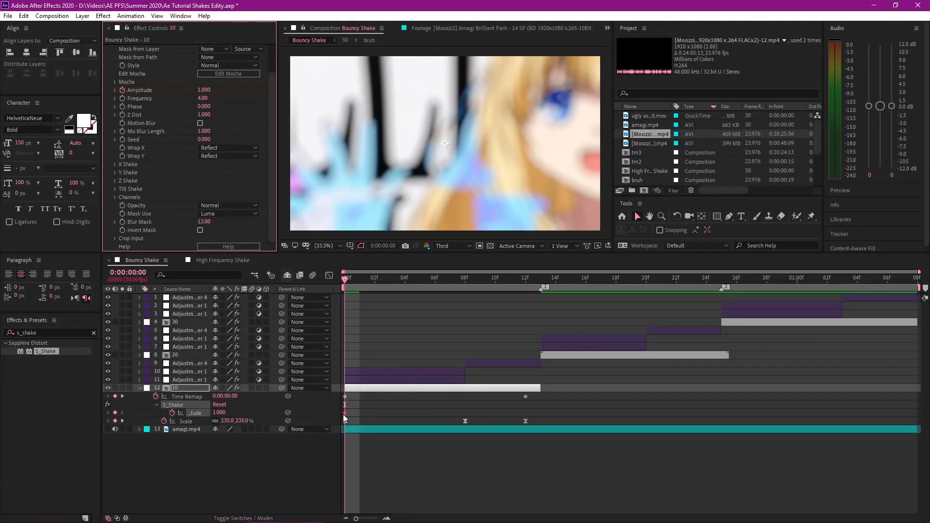
# Set Amplitude to 4 at frame 0, then lower it to 0 at frame 12.
pyautogui.click(203, 90)
pyautogui.write('4')
pyautogui.press('Return')
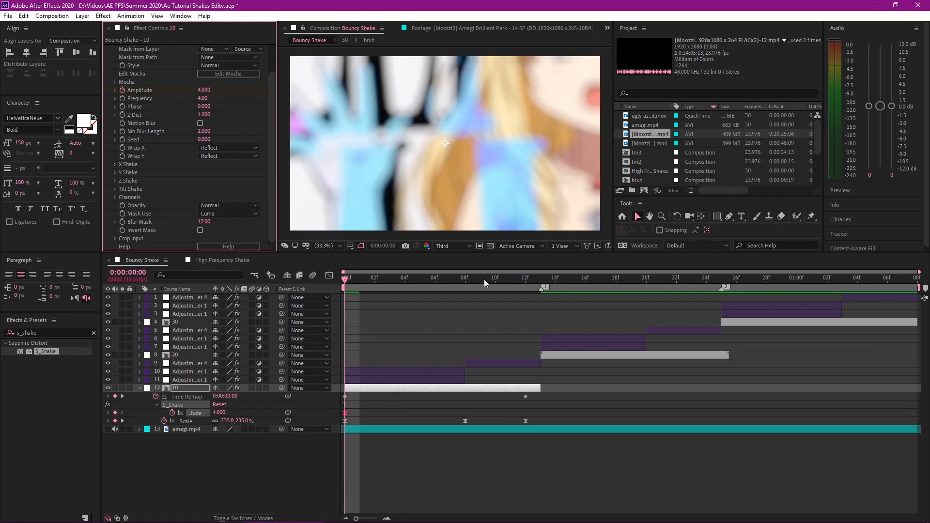
pyautogui.moveTo(458, 279); pyautogui.dragTo(525, 284)
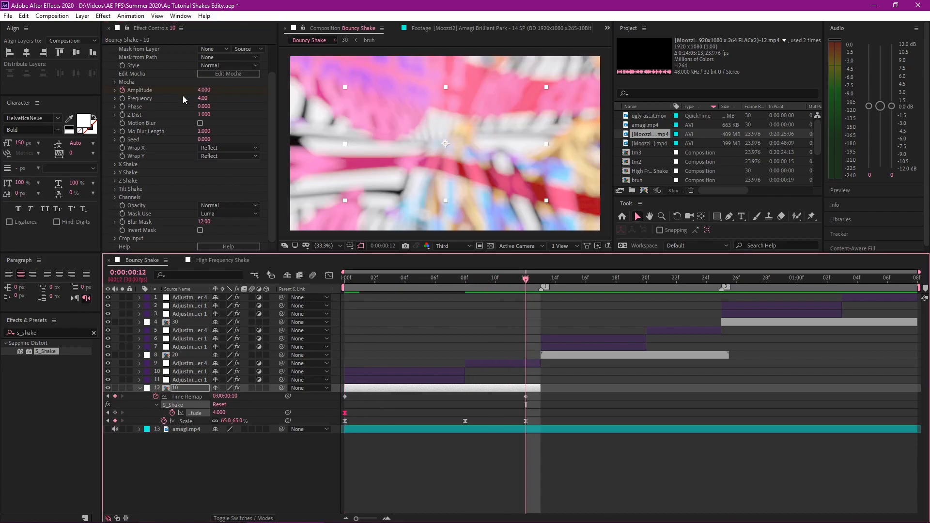
pyautogui.moveTo(205, 90); pyautogui.dragTo(197, 117)
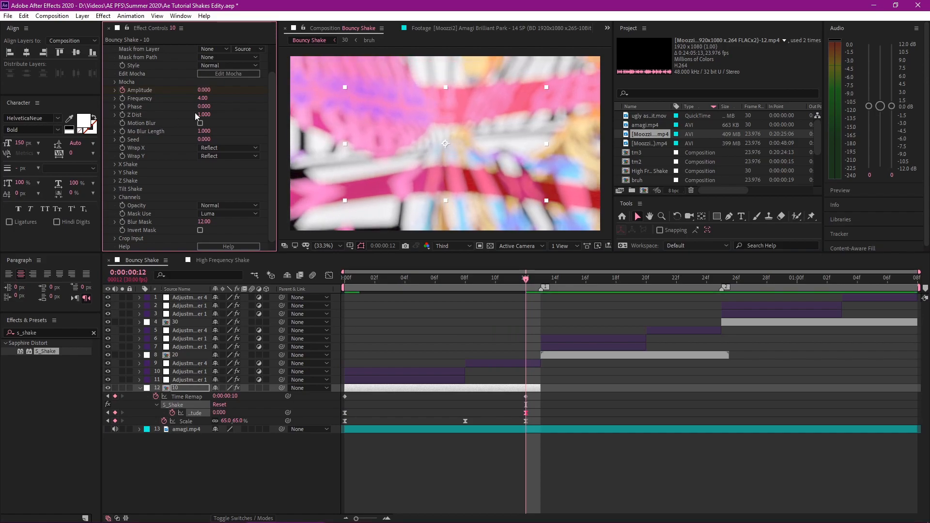
pyautogui.click(329, 276)
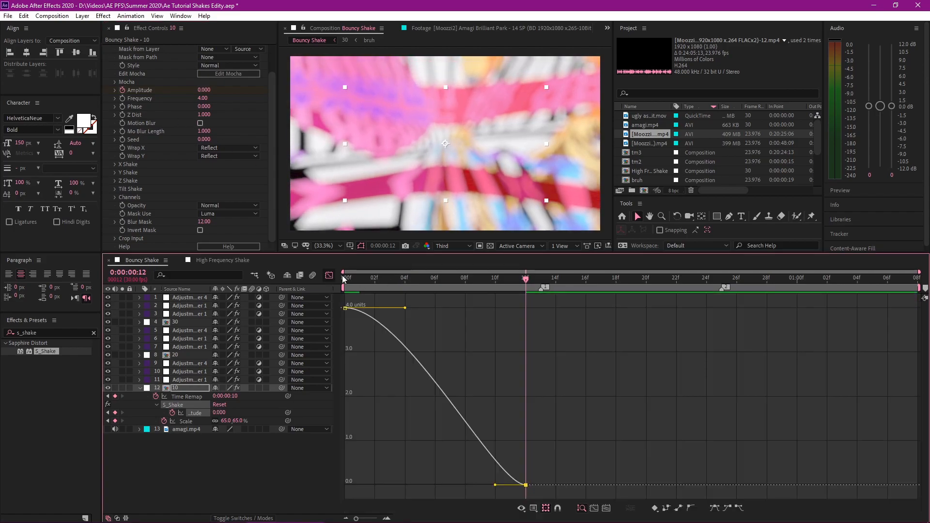
pyautogui.moveTo(494, 484); pyautogui.dragTo(345, 483)
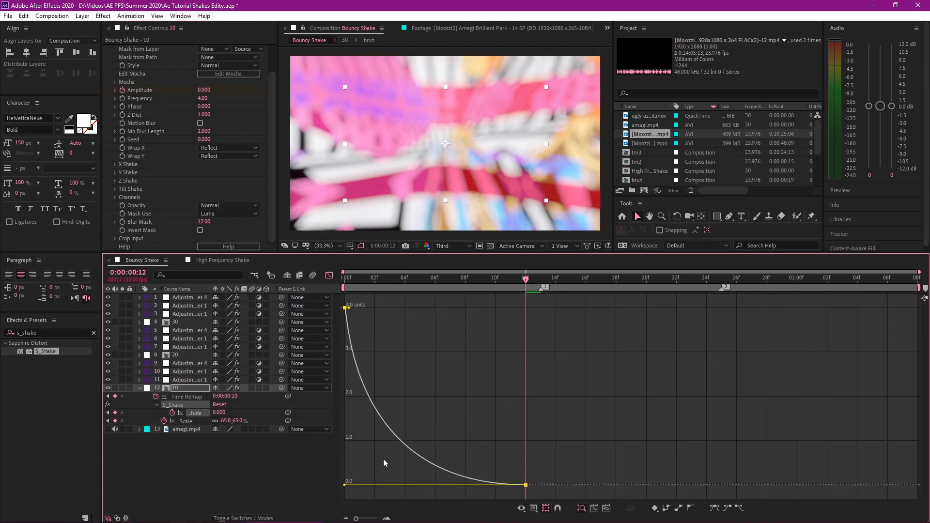
pyautogui.click(339, 465)
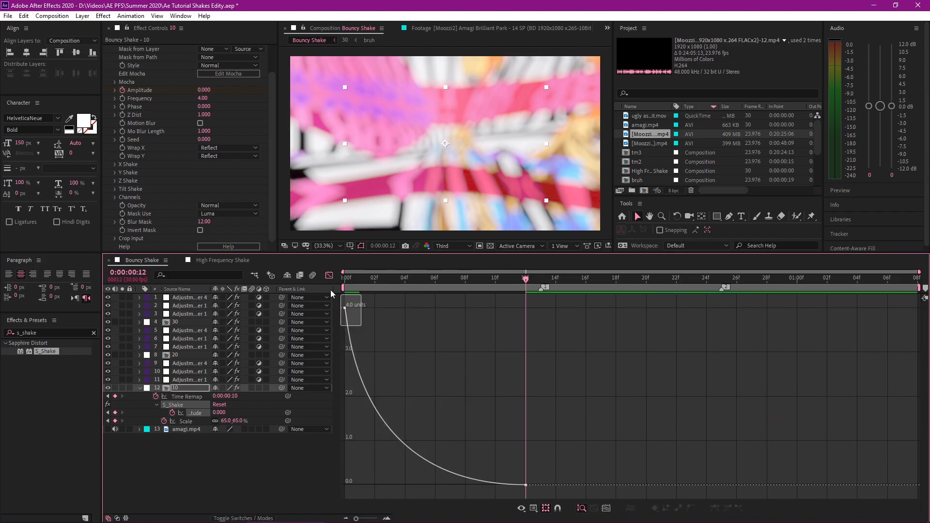
pyautogui.moveTo(348, 309); pyautogui.dragTo(350, 394)
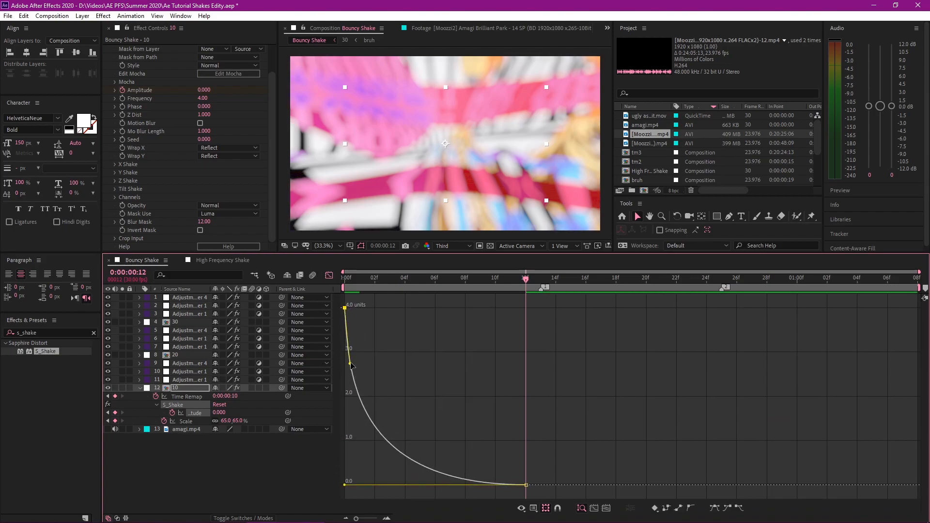
pyautogui.click(329, 277)
pyautogui.press('Home')
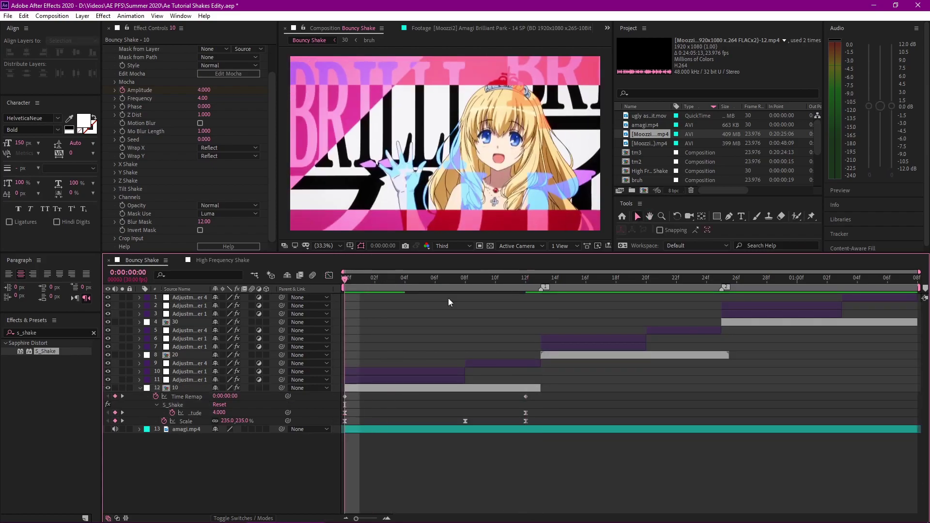
pyautogui.press('space')
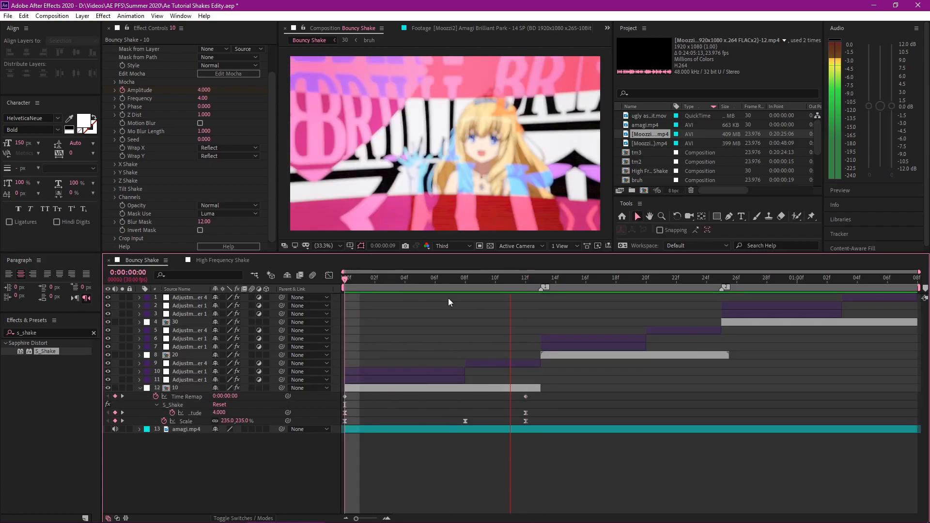
pyautogui.press('space')
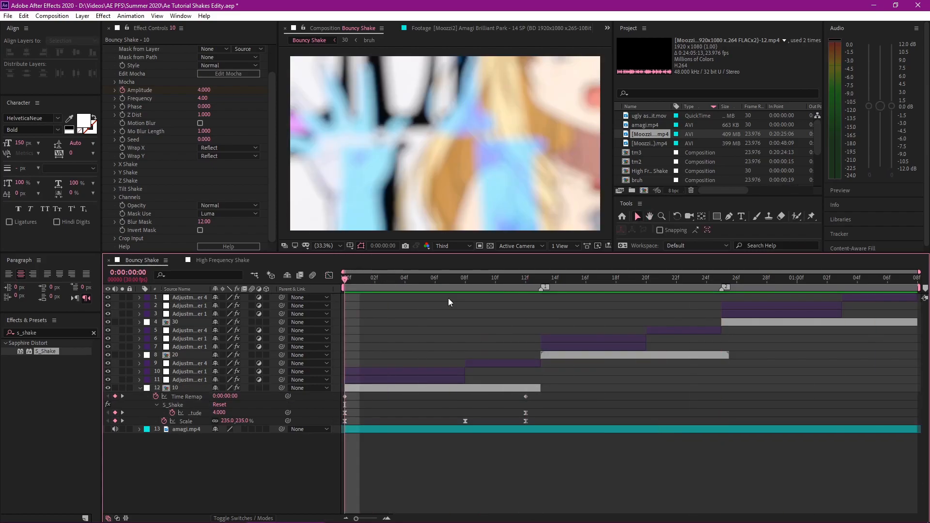
# Reveal and inspect the shake keyframes on clips 10 and 20.
pyautogui.click(380, 393)
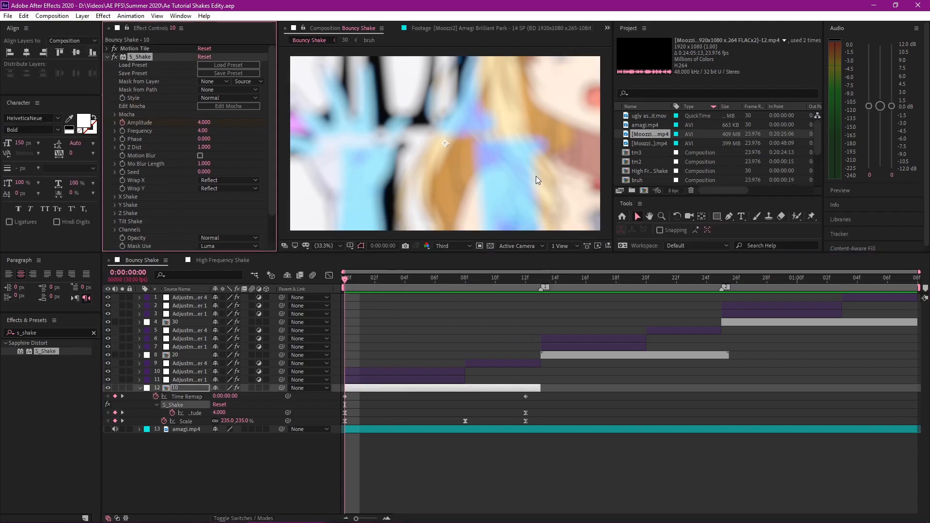
pyautogui.click(541, 278)
pyautogui.click(590, 353)
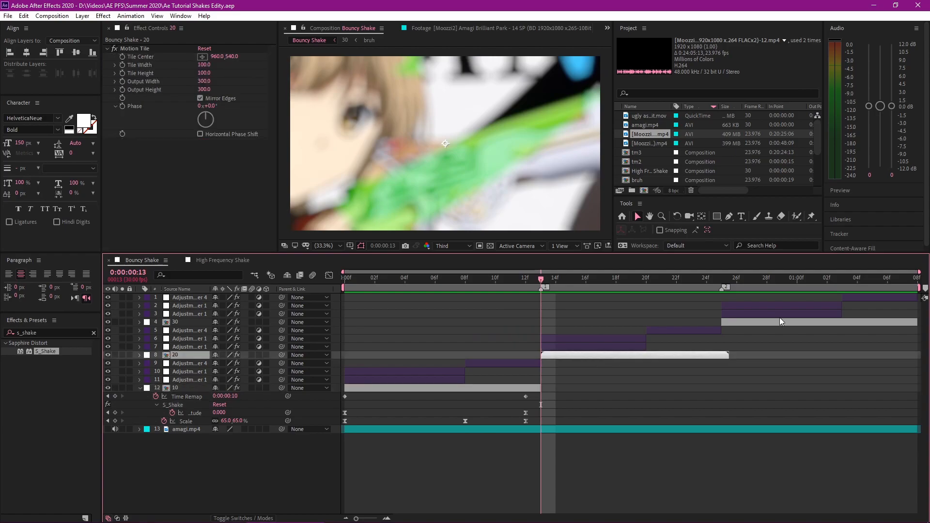
pyautogui.press('u')
pyautogui.click(721, 372)
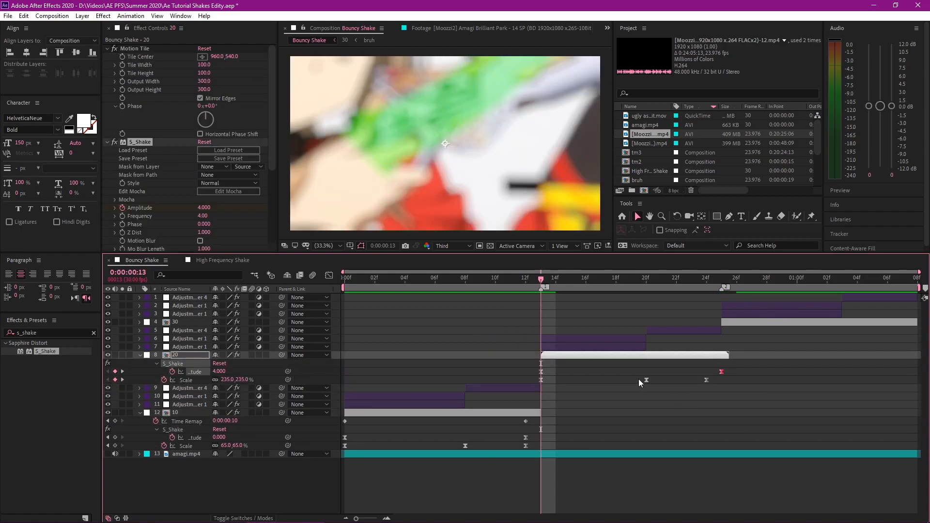
pyautogui.moveTo(625, 374); pyautogui.dragTo(709, 385)
pyautogui.click(719, 367)
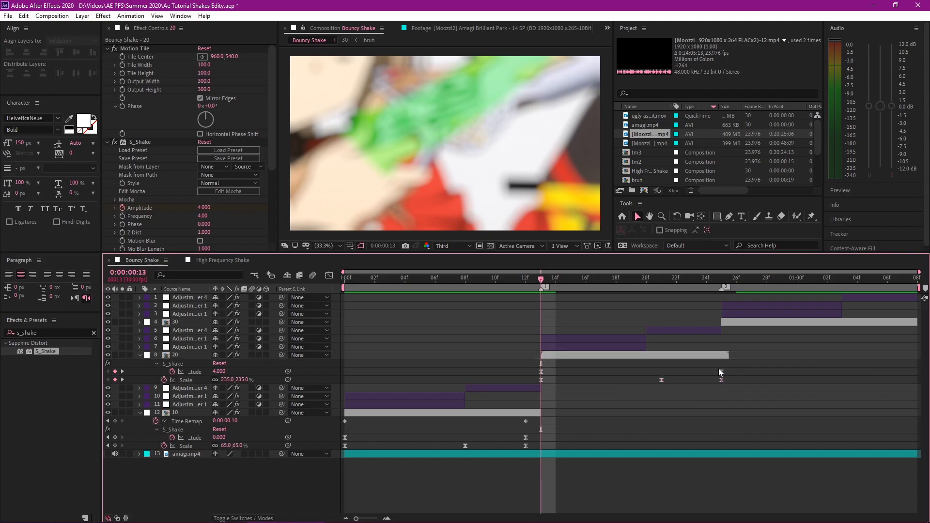
# Check clip 30's keyframes at frame 25, then preview Bouncy Shake from the start.
pyautogui.click(733, 278)
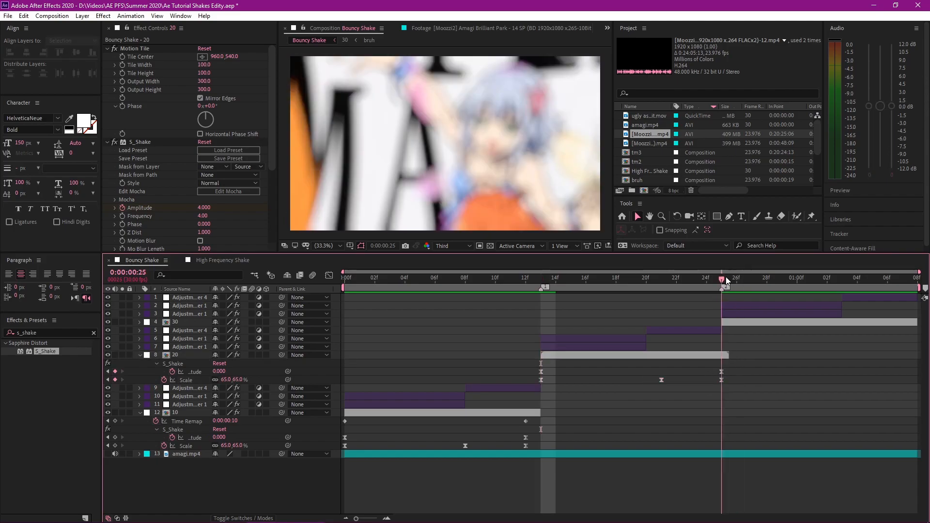
pyautogui.click(745, 322)
pyautogui.press('u')
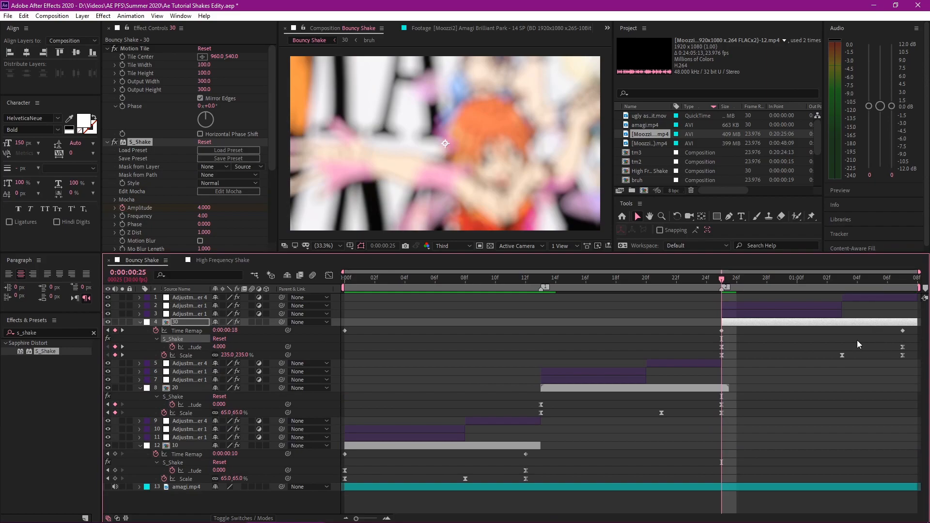
pyautogui.press('u')
pyautogui.press('Home')
pyautogui.press('space')
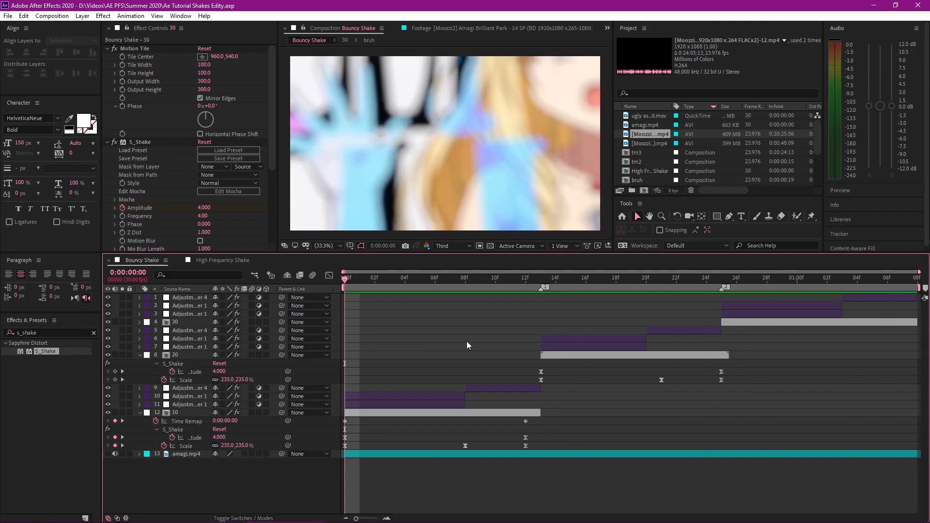
# Raise clip 10's opening Amplitude to 5.5, then step to clips 20 and 30's starts.
pyautogui.click(382, 414)
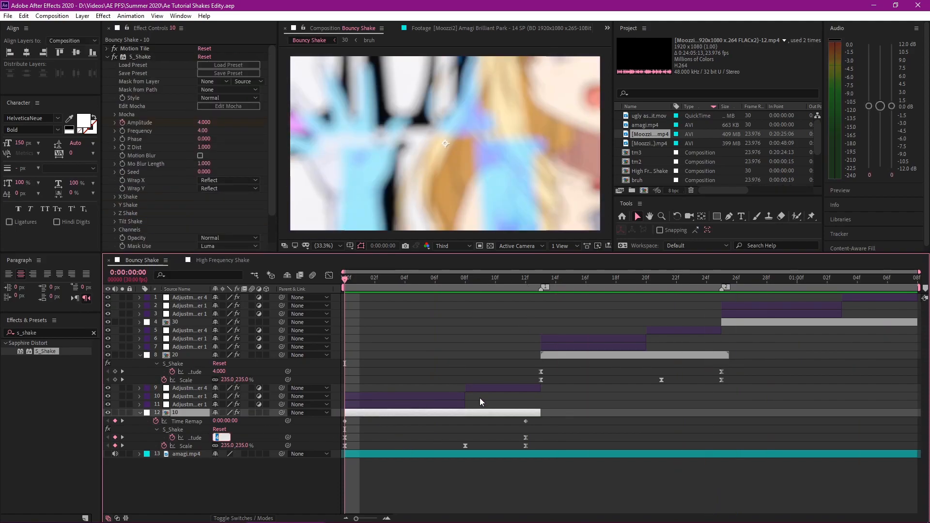
pyautogui.write('5.5')
pyautogui.press('Return')
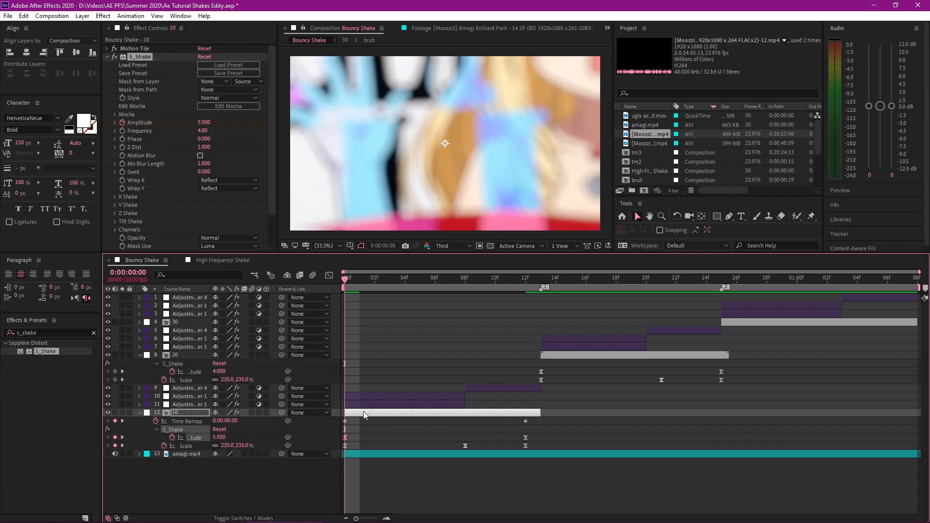
pyautogui.click(156, 62)
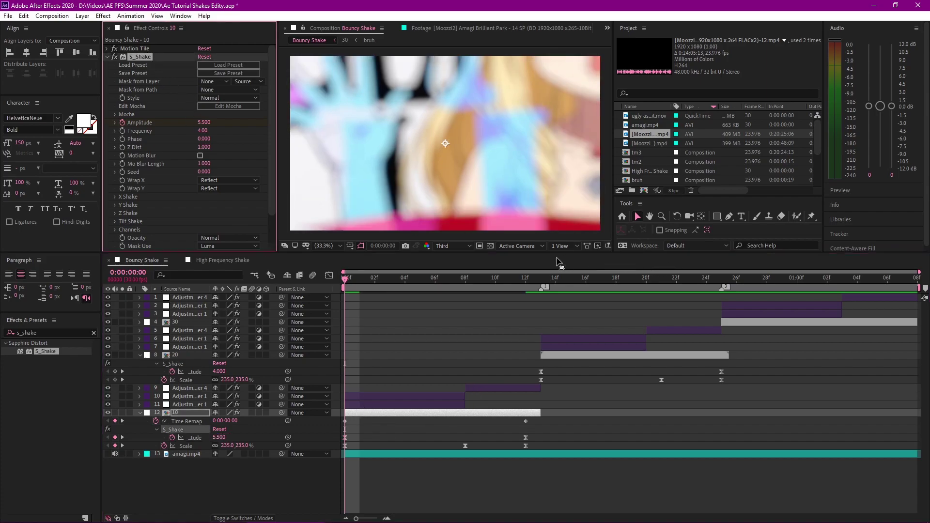
pyautogui.click(542, 278)
pyautogui.click(593, 355)
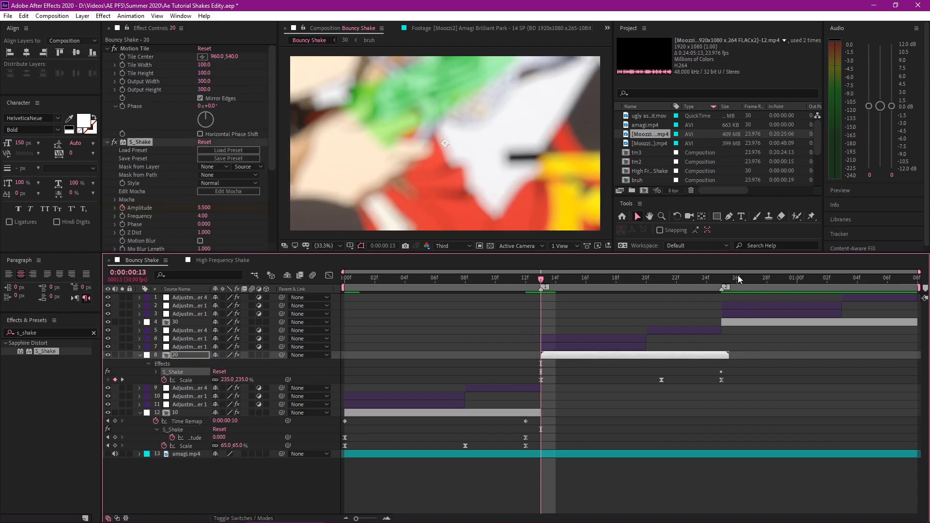
pyautogui.click(721, 277)
pyautogui.click(744, 325)
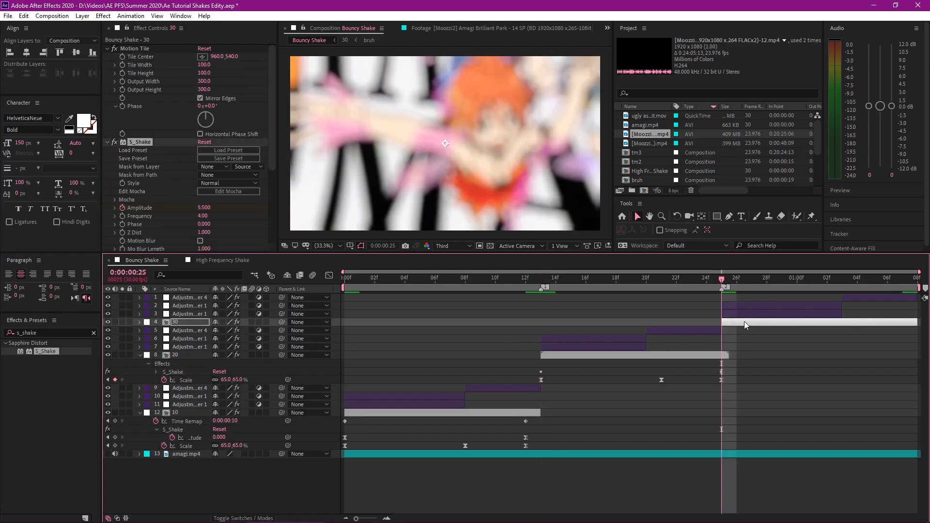
# Review the shake keyframes on clips 20 and 30, scrub the easing and preview the comp.
pyautogui.press('u')
pyautogui.click(642, 391)
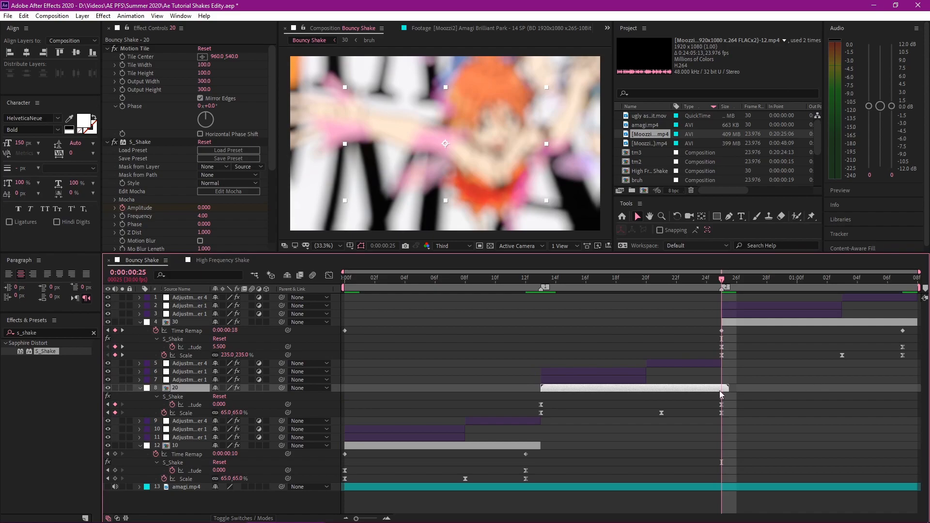
pyautogui.press('u')
pyautogui.press('u')
pyautogui.click(722, 406)
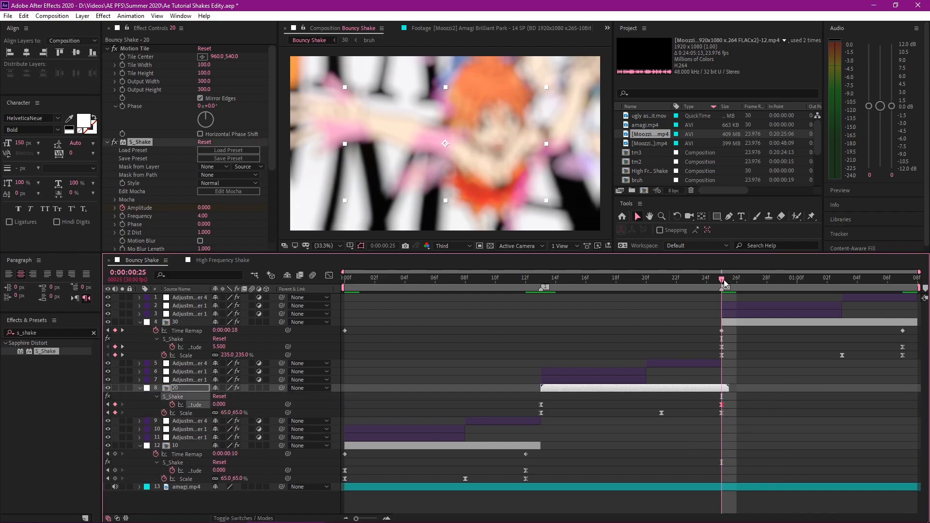
pyautogui.moveTo(721, 278); pyautogui.dragTo(646, 279)
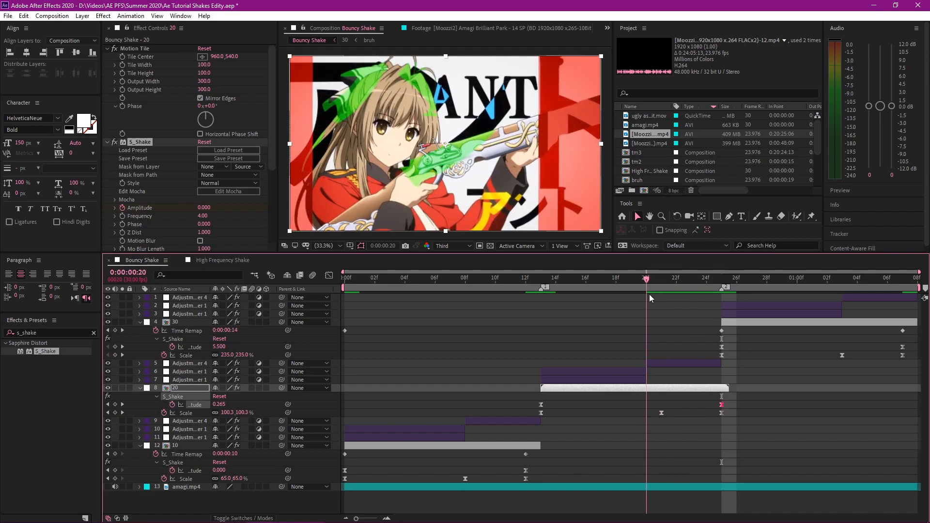
pyautogui.press('space')
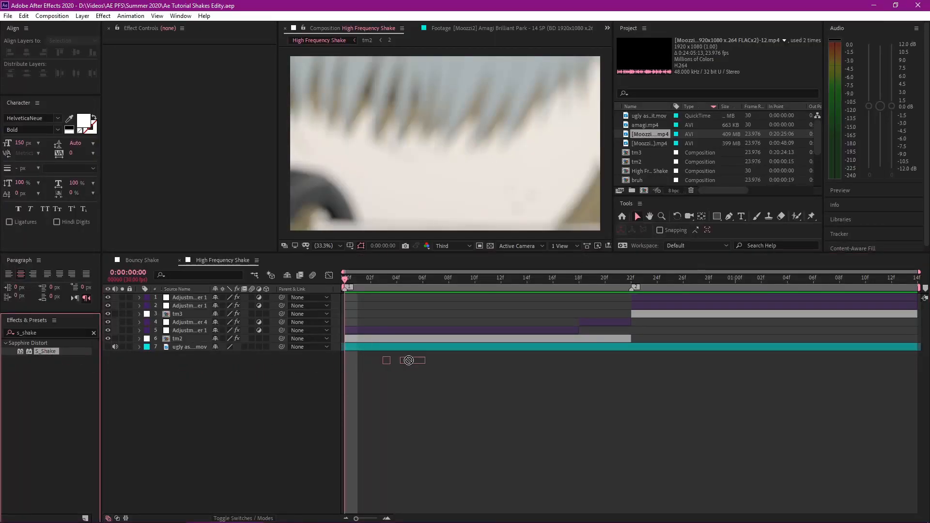
# Apply S_Shake to the tm2 clip with Frequency 22.5.
pyautogui.moveTo(40, 352); pyautogui.dragTo(393, 338)
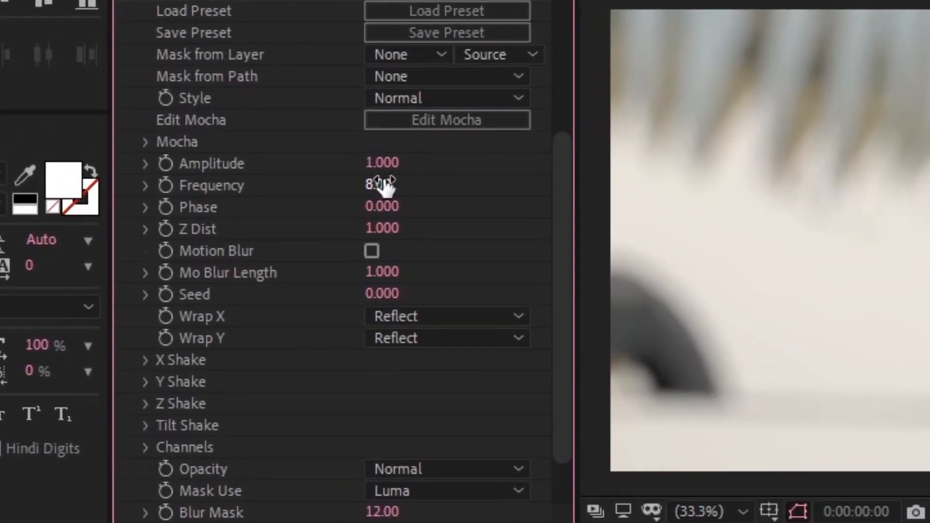
pyautogui.click(377, 186)
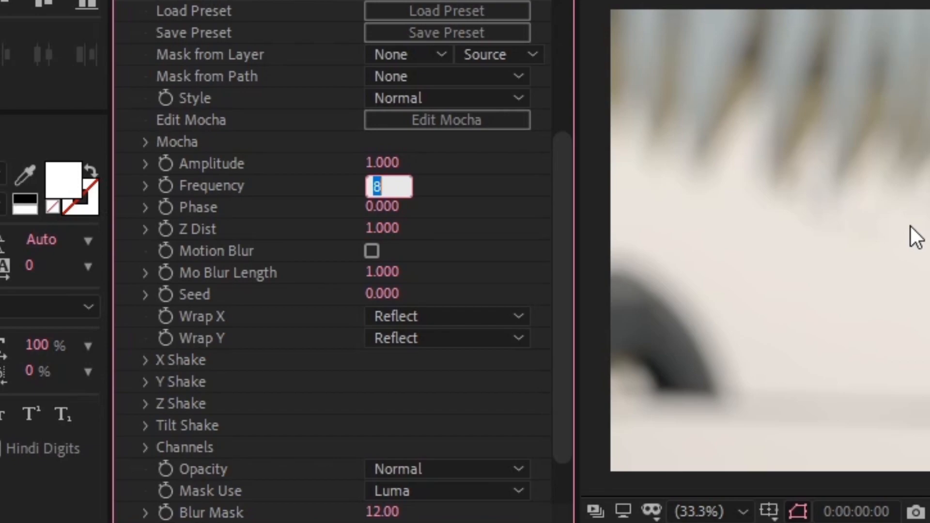
pyautogui.write('22.5')
pyautogui.press('Return')
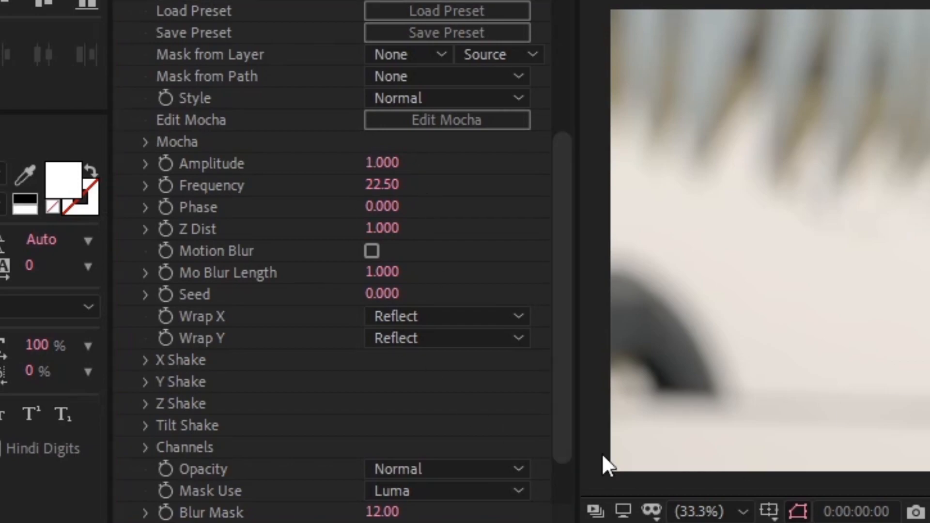
# Keyframe Amplitude from 1 at the start to 0 at frame 21.
pyautogui.click(174, 164)
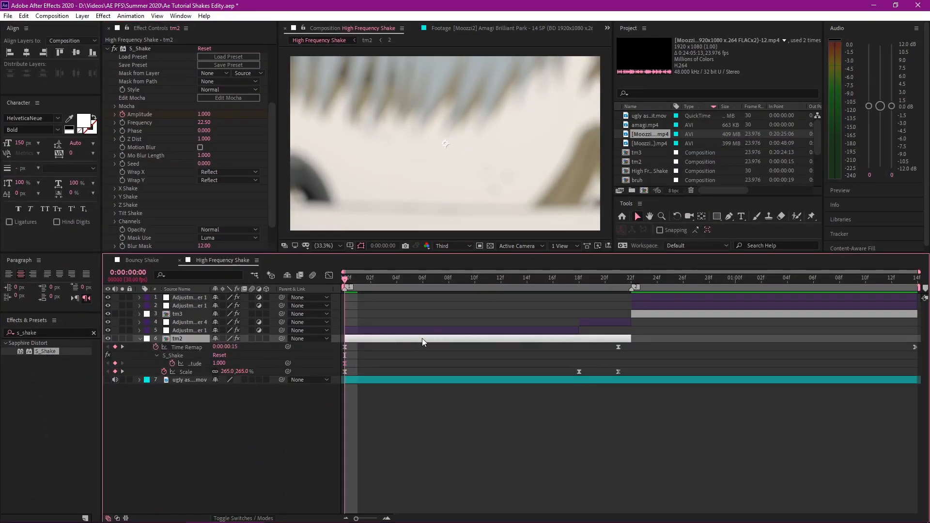
pyautogui.press('k')
pyautogui.click(175, 355)
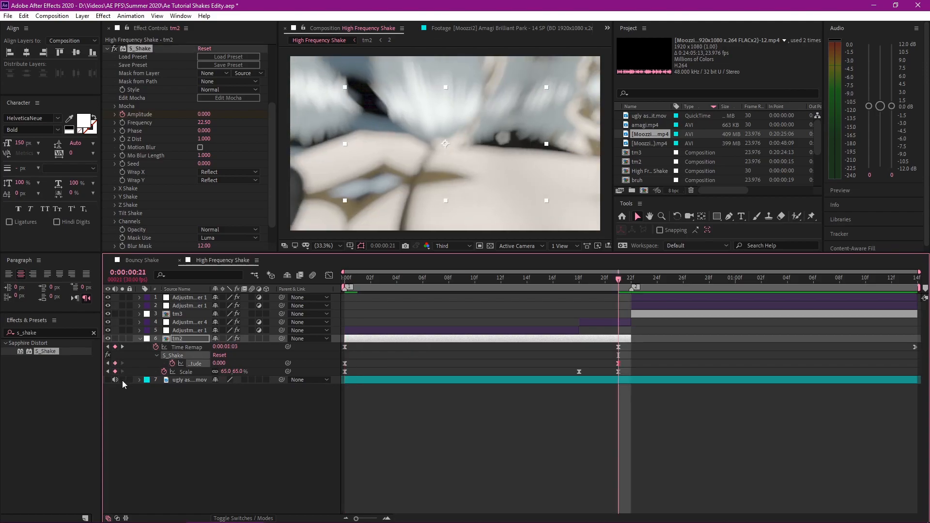
pyautogui.press('Home')
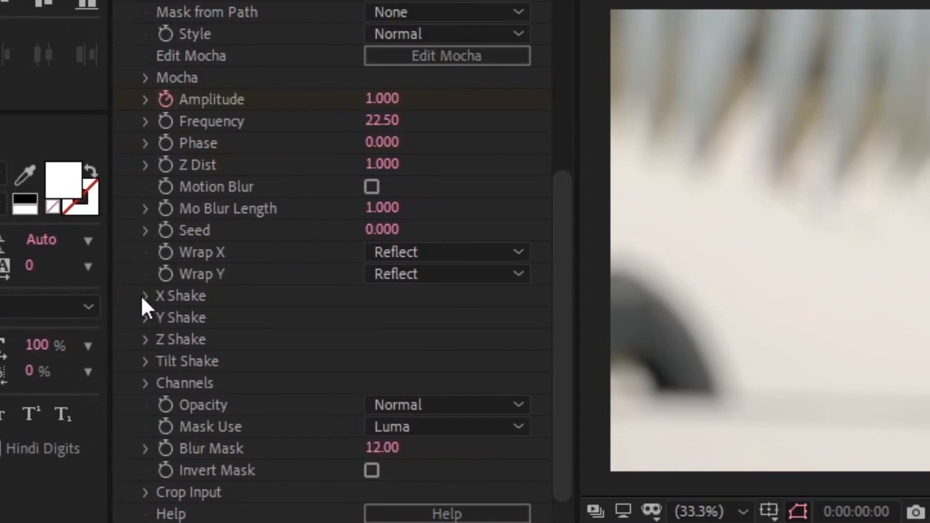
# Set the S_Shake X Rand Amp and Y Rand Amp to 50.
pyautogui.click(146, 296)
pyautogui.click(382, 317)
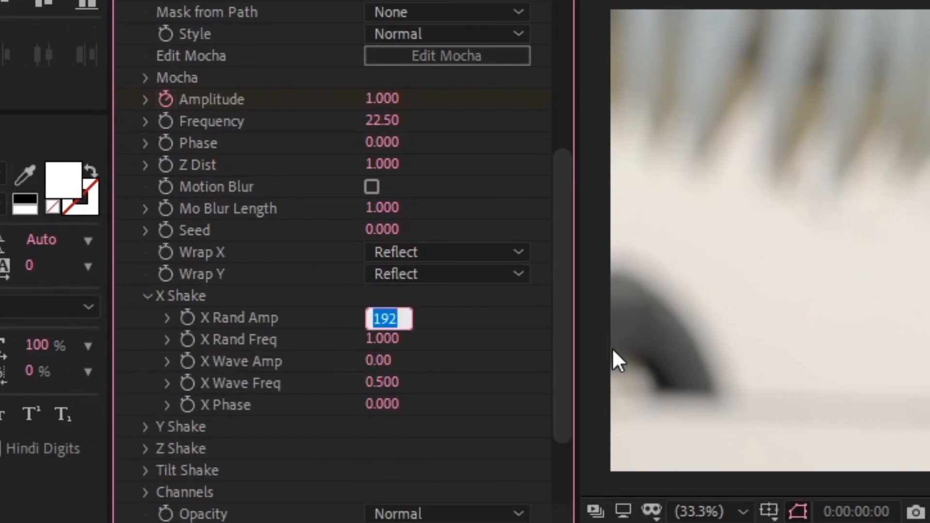
pyautogui.write('50')
pyautogui.press('Return')
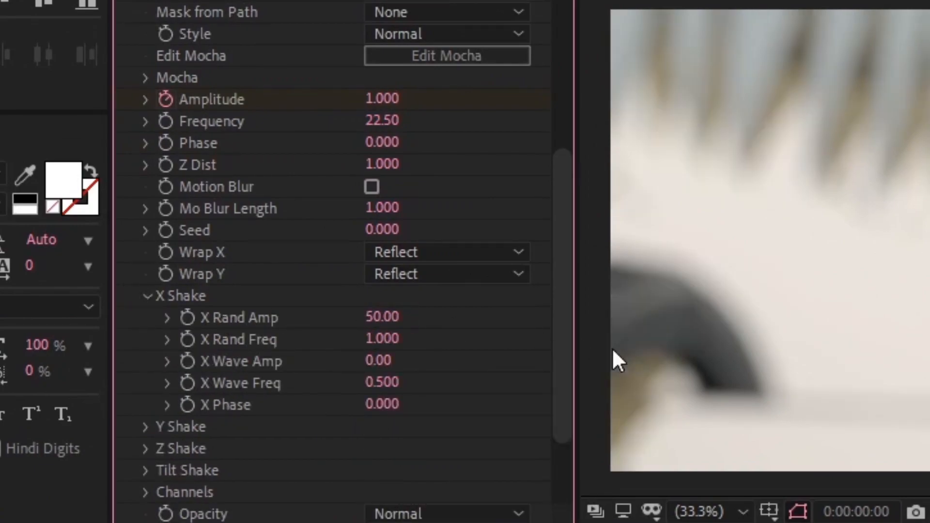
pyautogui.click(148, 296)
pyautogui.click(146, 317)
pyautogui.click(382, 340)
pyautogui.write('5')
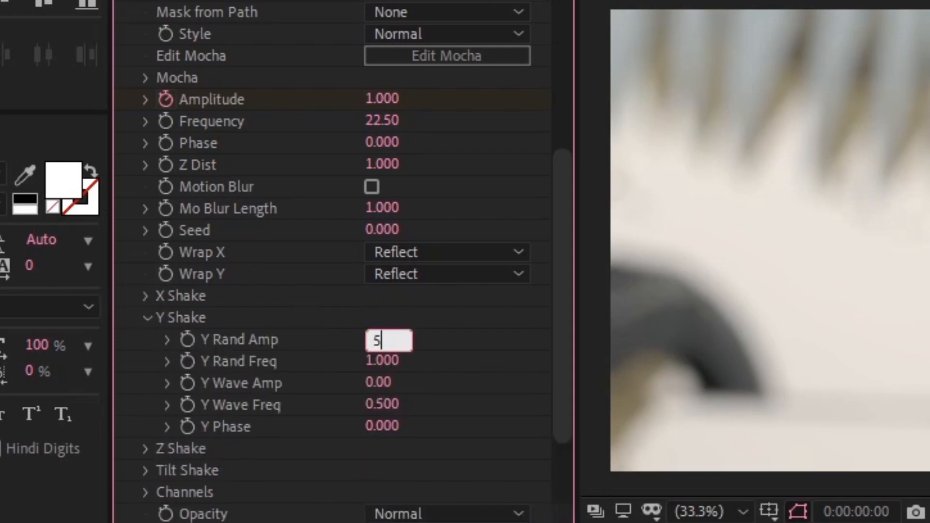
pyautogui.write('0')
pyautogui.press('Return')
pyautogui.click(147, 318)
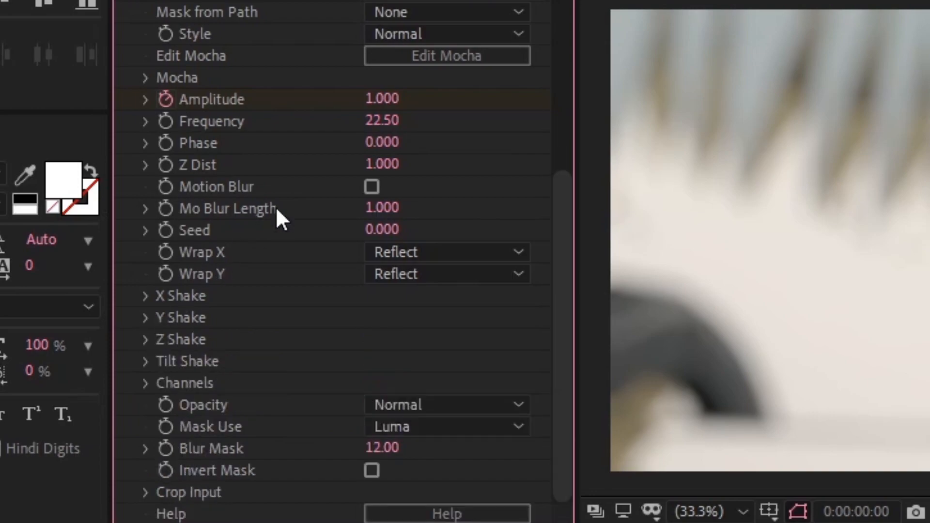
# Raise the overall shake Amplitude's opening value to 3.
pyautogui.click(382, 100)
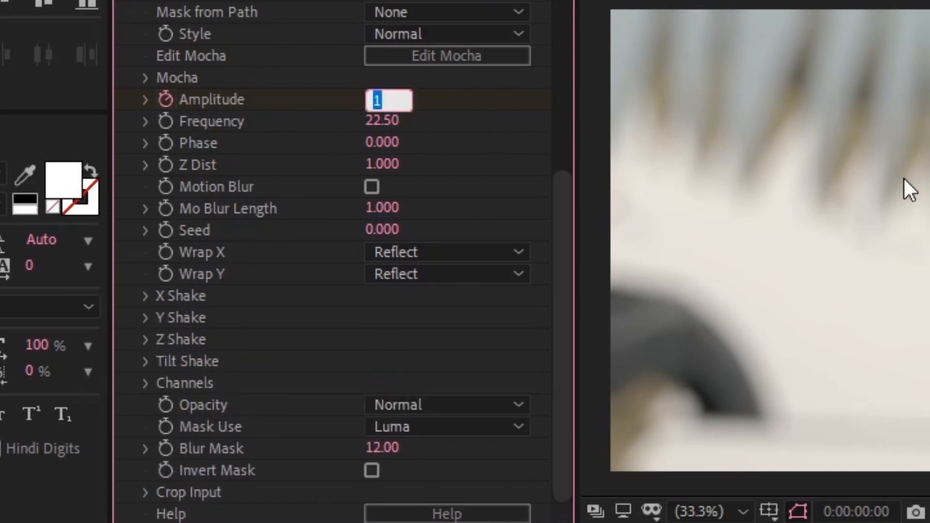
pyautogui.write('3')
pyautogui.press('Return')
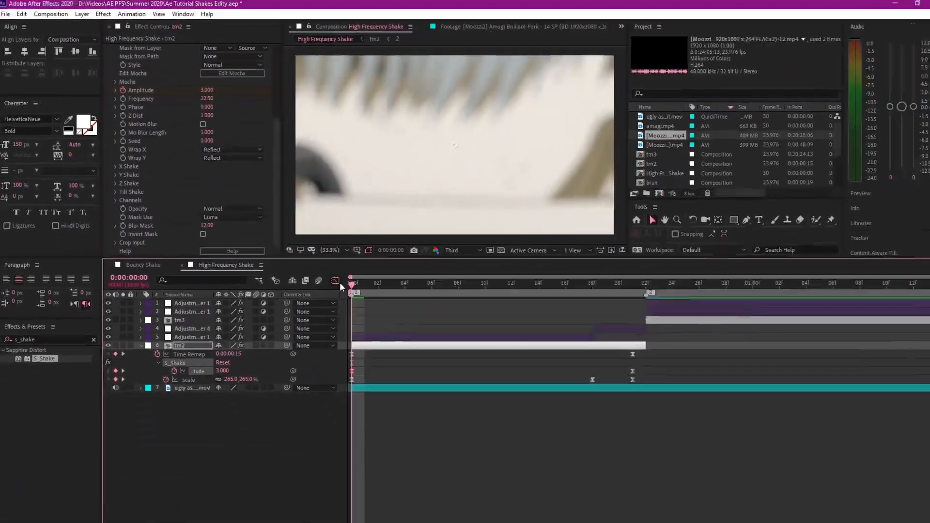
# Shape the Amplitude curve in the Graph Editor to ease into the zero keyframe, then preview.
pyautogui.click(336, 281)
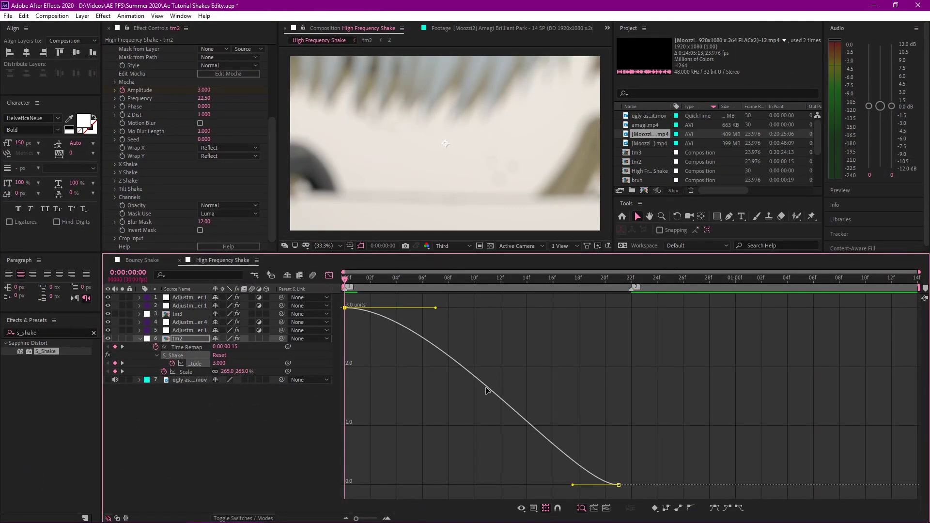
pyautogui.moveTo(572, 484); pyautogui.dragTo(393, 484)
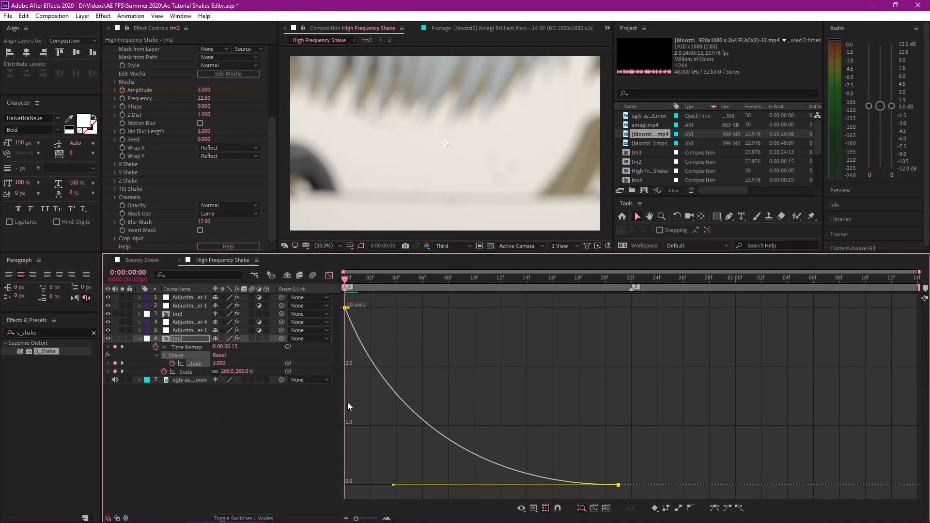
pyautogui.moveTo(342, 306); pyautogui.dragTo(620, 487)
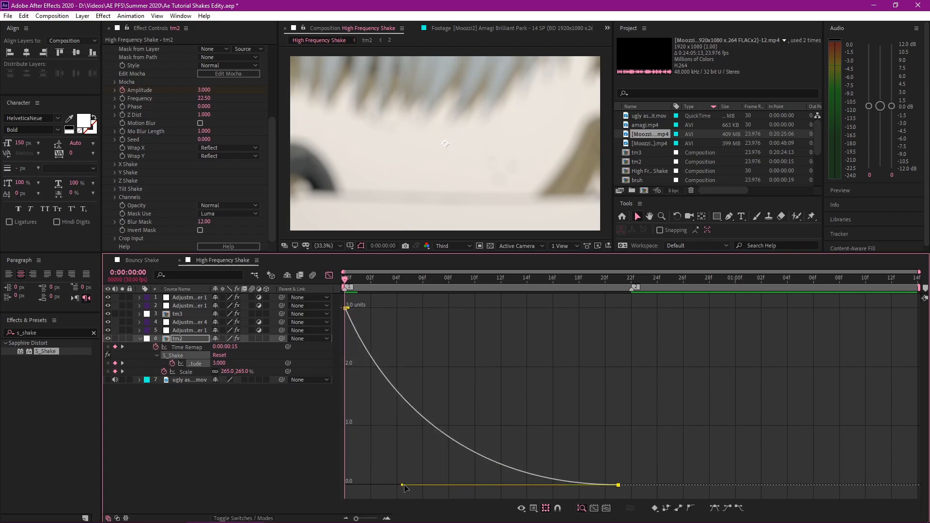
pyautogui.moveTo(404, 486); pyautogui.dragTo(376, 478)
pyautogui.moveTo(347, 459); pyautogui.dragTo(321, 465)
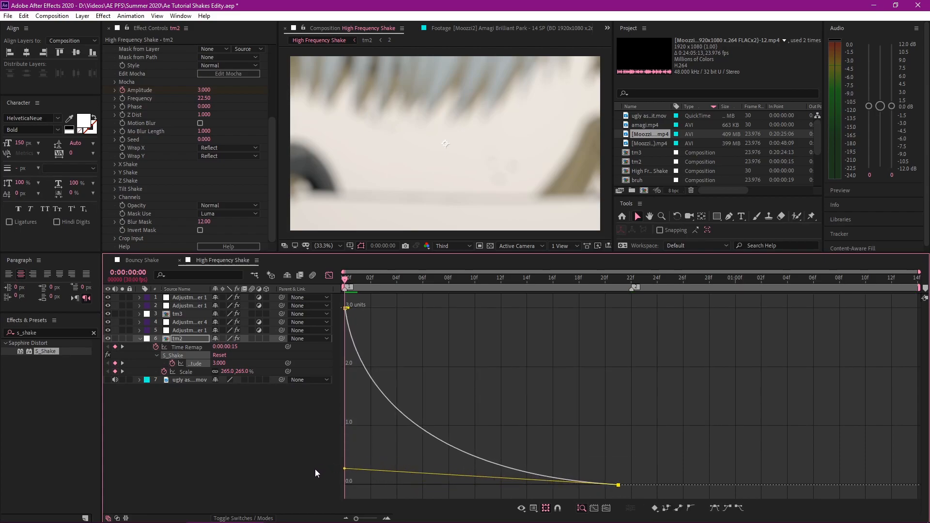
pyautogui.click(327, 274)
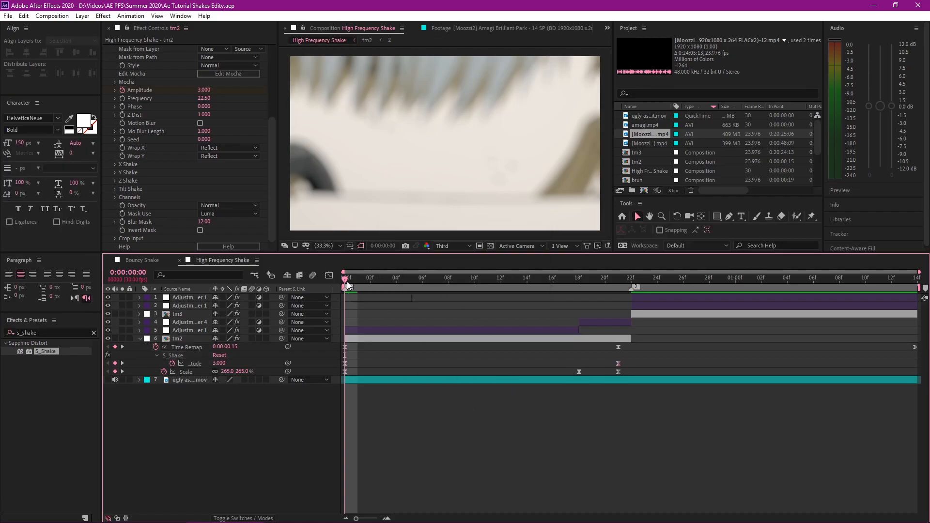
pyautogui.moveTo(346, 279)
pyautogui.mouseDown()
pyautogui.moveTo(358, 281)
pyautogui.moveTo(346, 282)
pyautogui.mouseUp()
pyautogui.press('space')
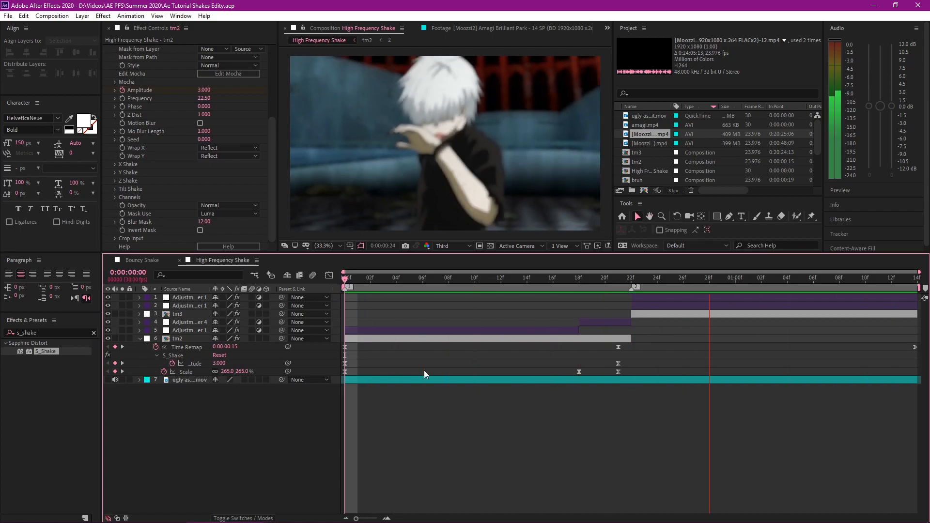
# Steepen the Amplitude falloff from 3 into an exponential curve, preview and save the project.
pyautogui.click(618, 364)
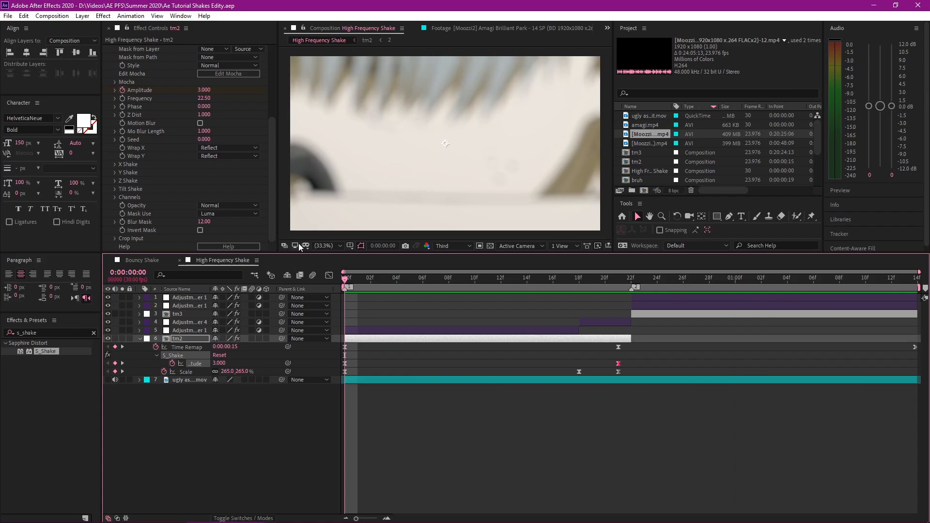
pyautogui.click(330, 276)
pyautogui.moveTo(346, 466); pyautogui.dragTo(346, 481)
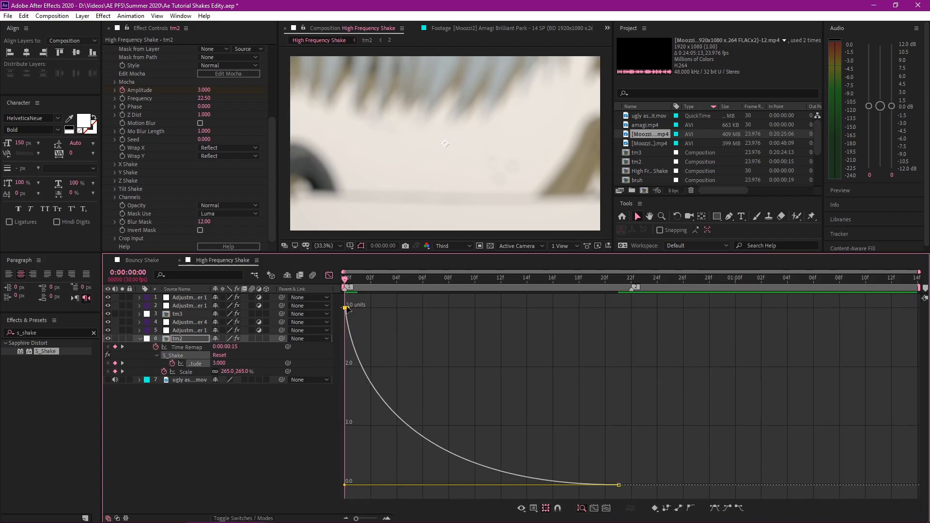
pyautogui.moveTo(345, 309); pyautogui.dragTo(348, 395)
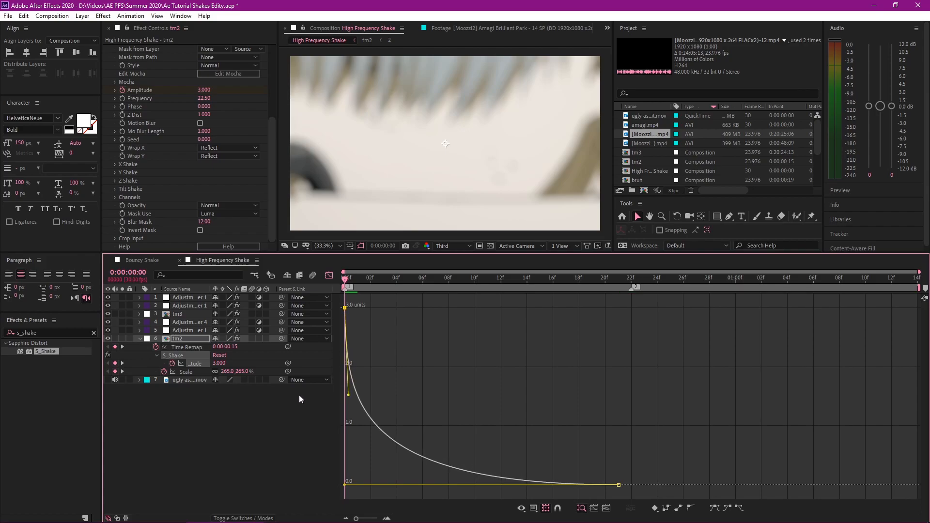
pyautogui.click(330, 277)
pyautogui.hotkey('ctrl', 's')
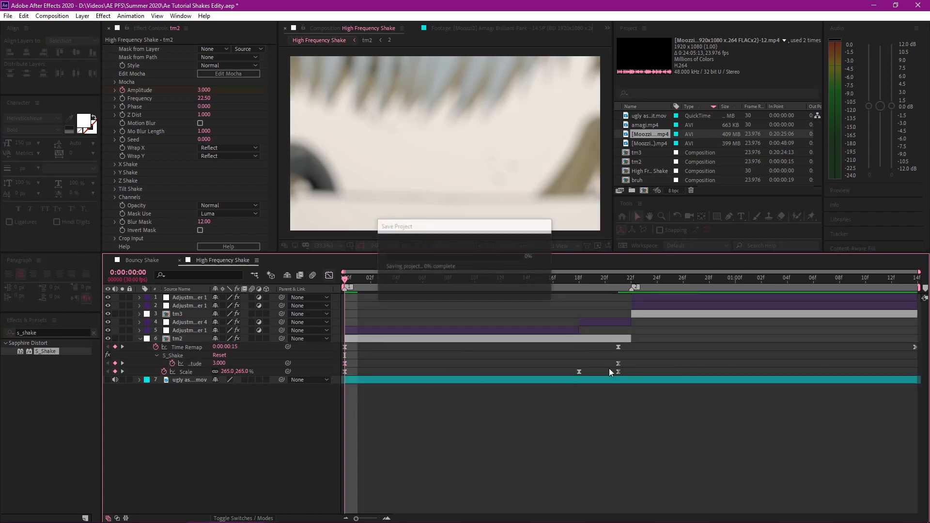
pyautogui.press('space')
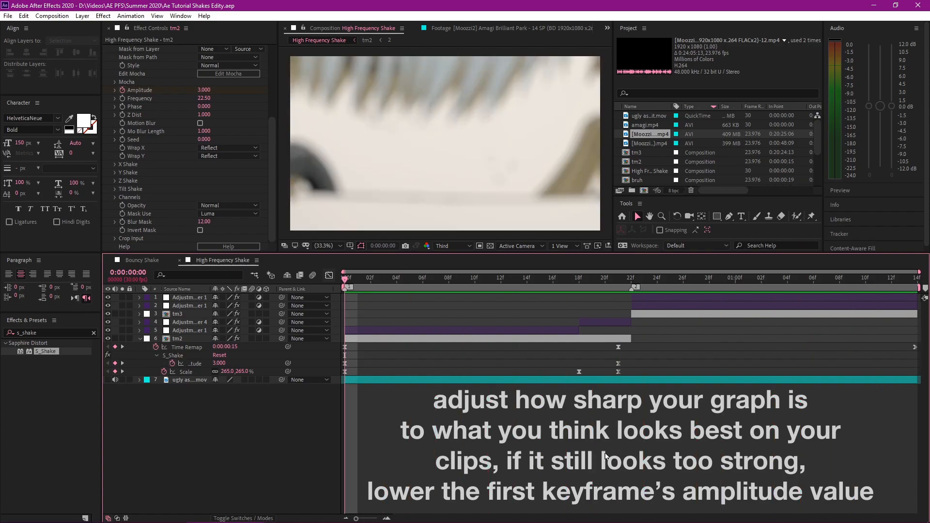
pyautogui.click(382, 338)
pyautogui.scroll(3, 158, 108)
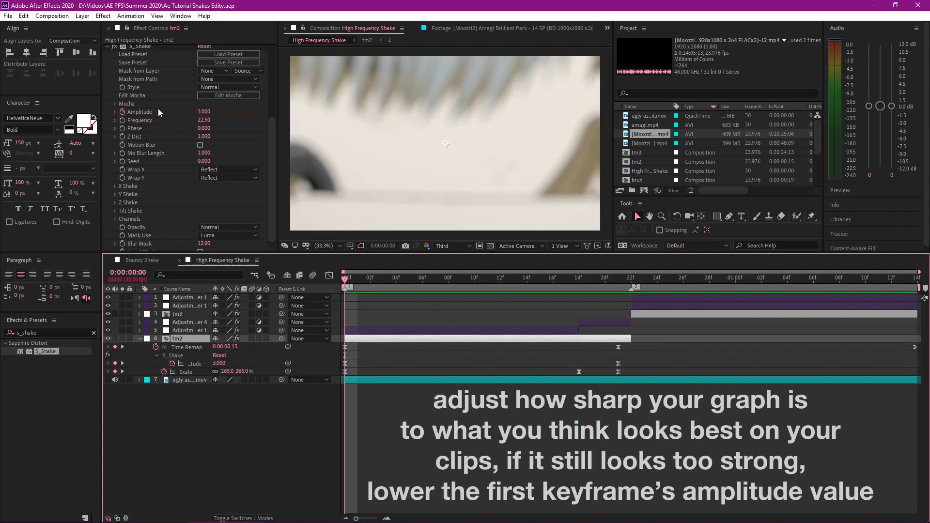
pyautogui.click(345, 365)
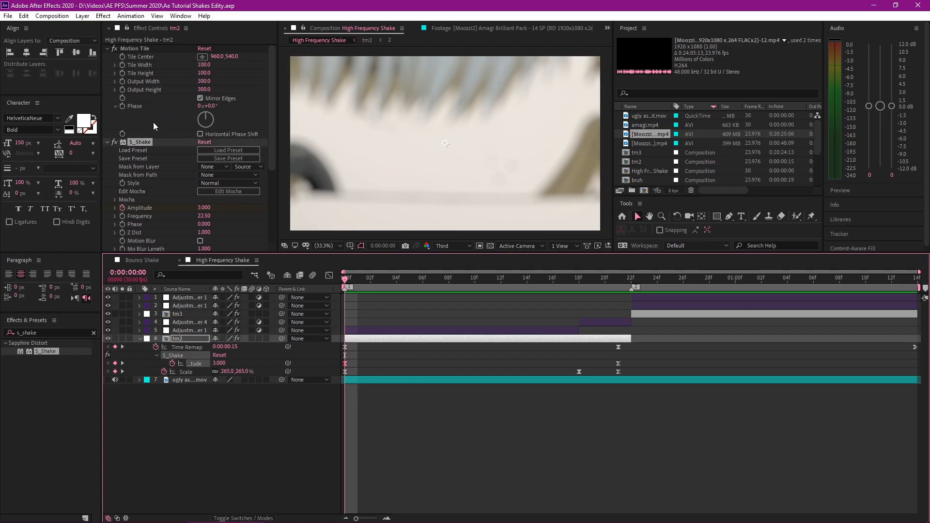
# Paste tm2's Amplitude and Scale keyframes onto tm3 at frame 22.
pyautogui.click(154, 141)
pyautogui.click(632, 278)
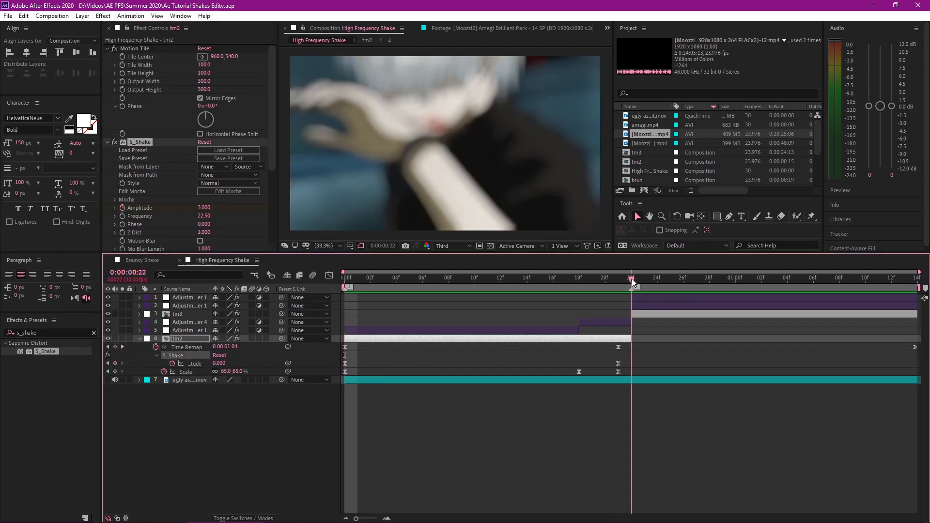
pyautogui.click(654, 315)
pyautogui.hotkey('ctrl', 'v')
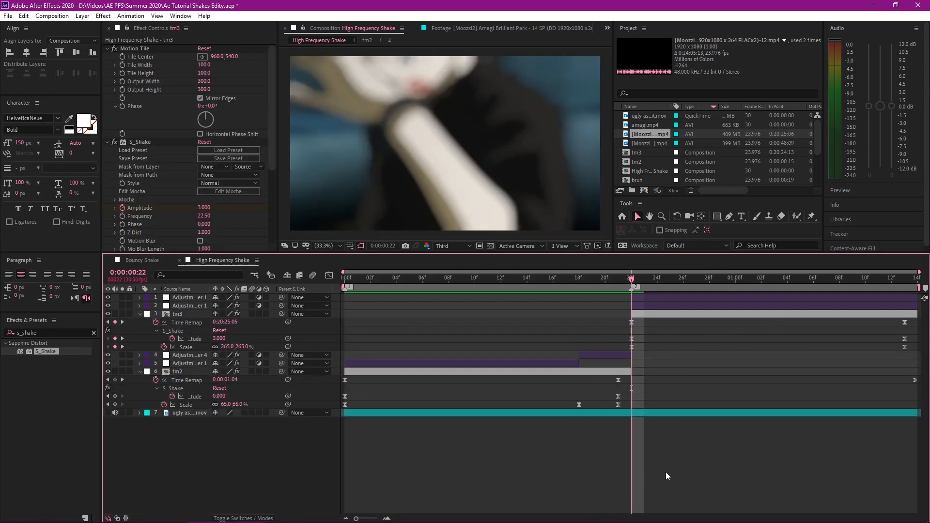
# Keep tm3's amplitude keyframe on frame 22 and preview the shake on both clips from the start.
pyautogui.moveTo(631, 339)
pyautogui.mouseDown()
pyautogui.moveTo(619, 339)
pyautogui.moveTo(632, 339)
pyautogui.mouseUp()
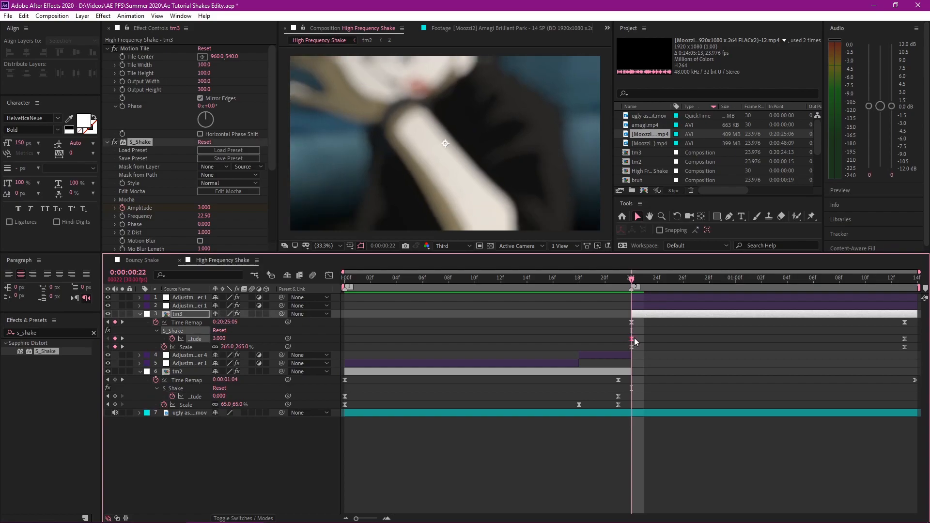
pyautogui.click(330, 275)
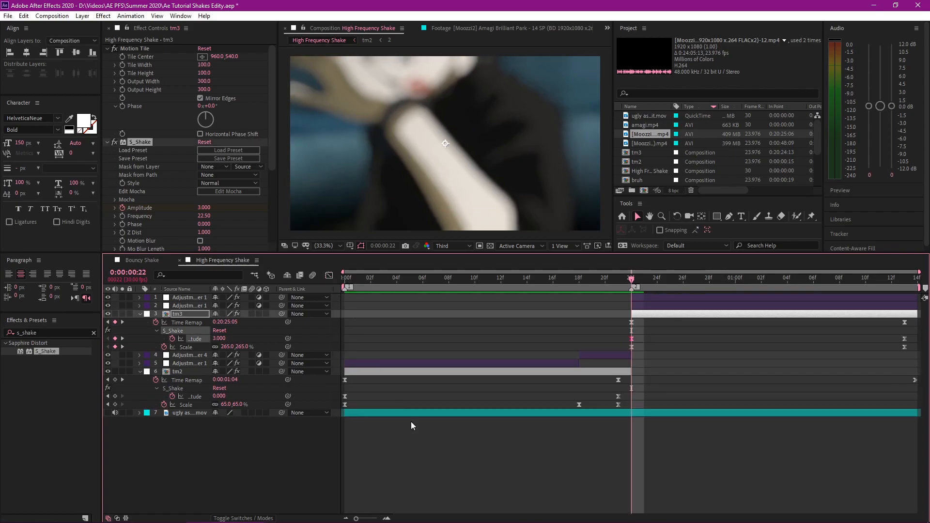
pyautogui.press('Home')
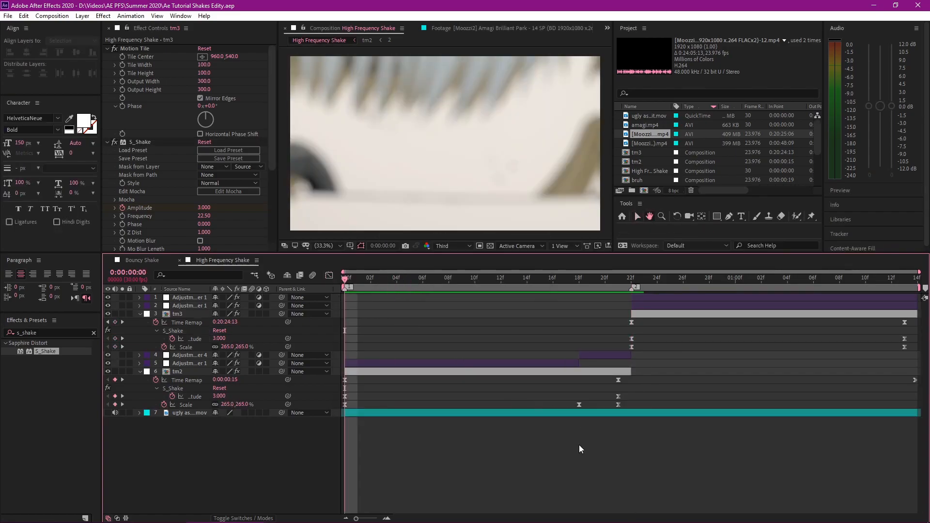
pyautogui.press('space')
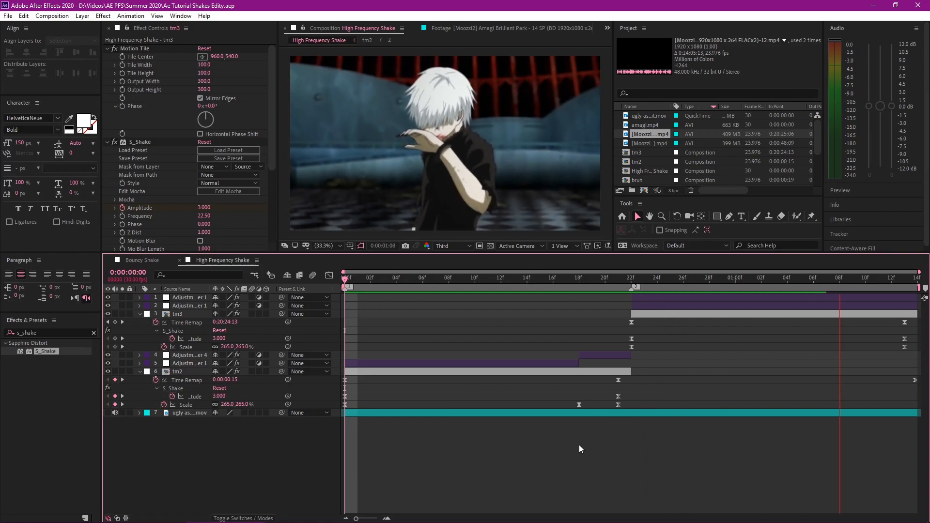